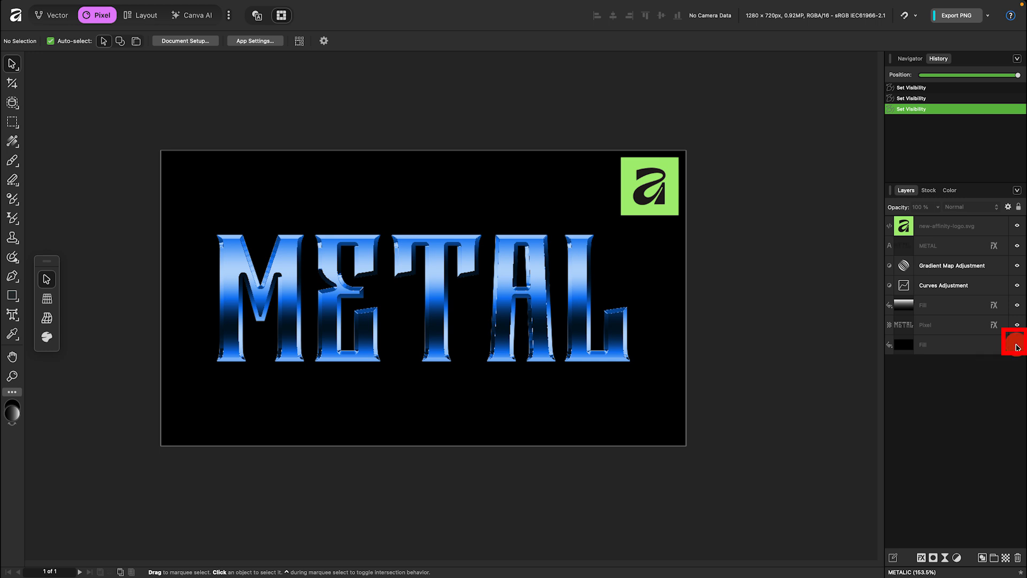
Toggle the visibility of the black Fill layer and the gradient Fill layer to compare the METAL text with and without them.
left_click(1017, 345)
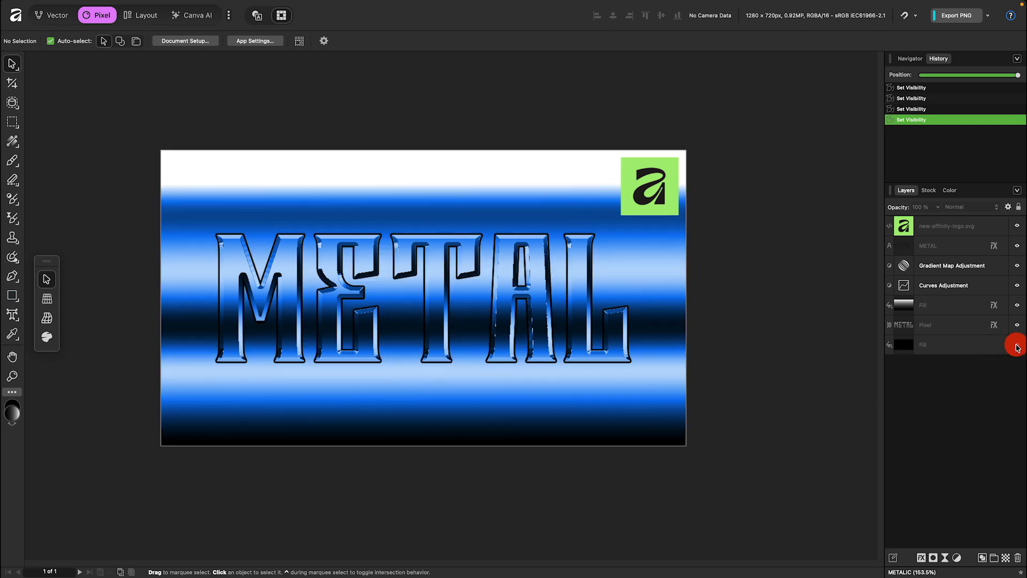
left_click(1017, 346)
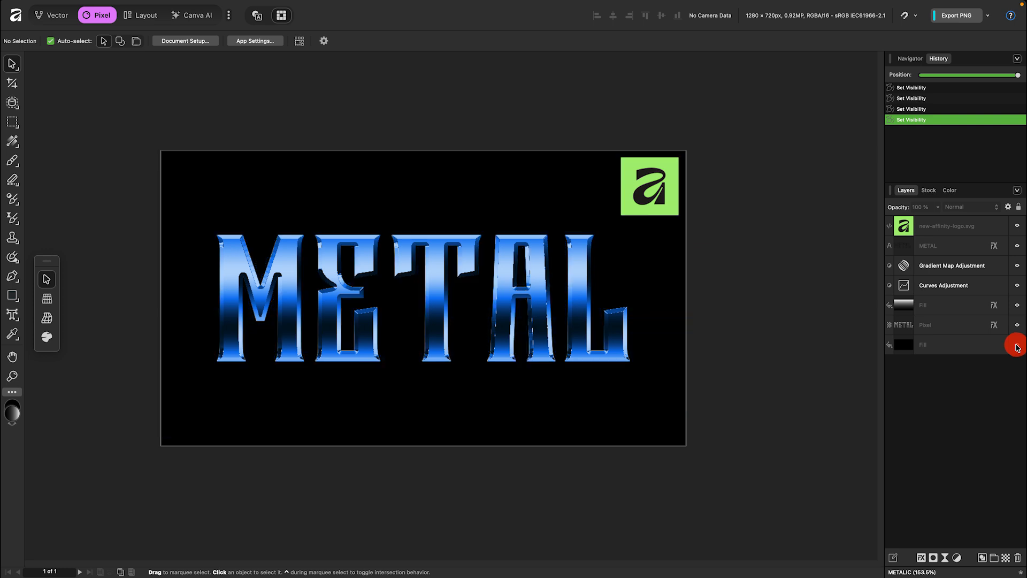
left_click(1017, 346)
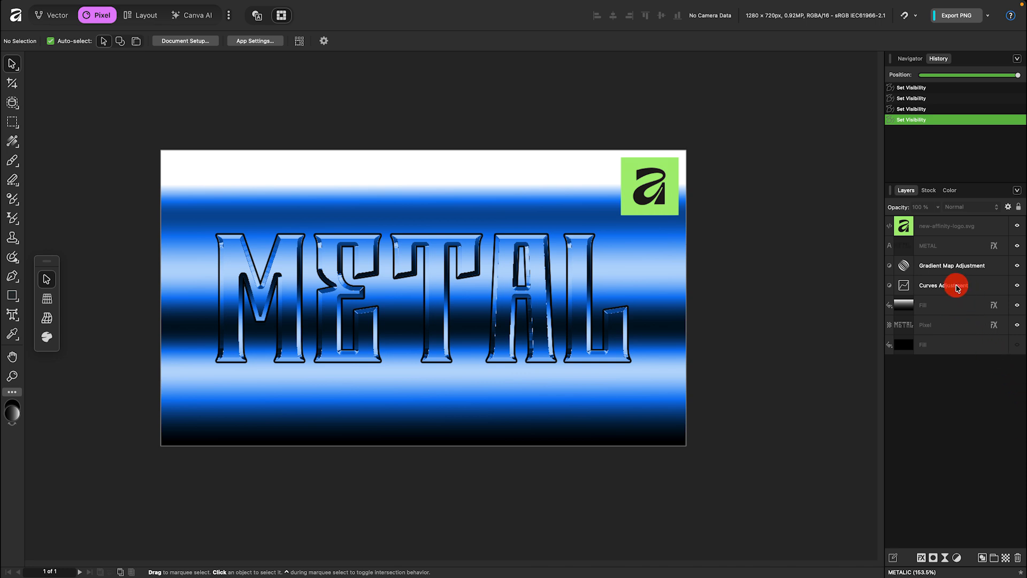
left_click(1017, 344)
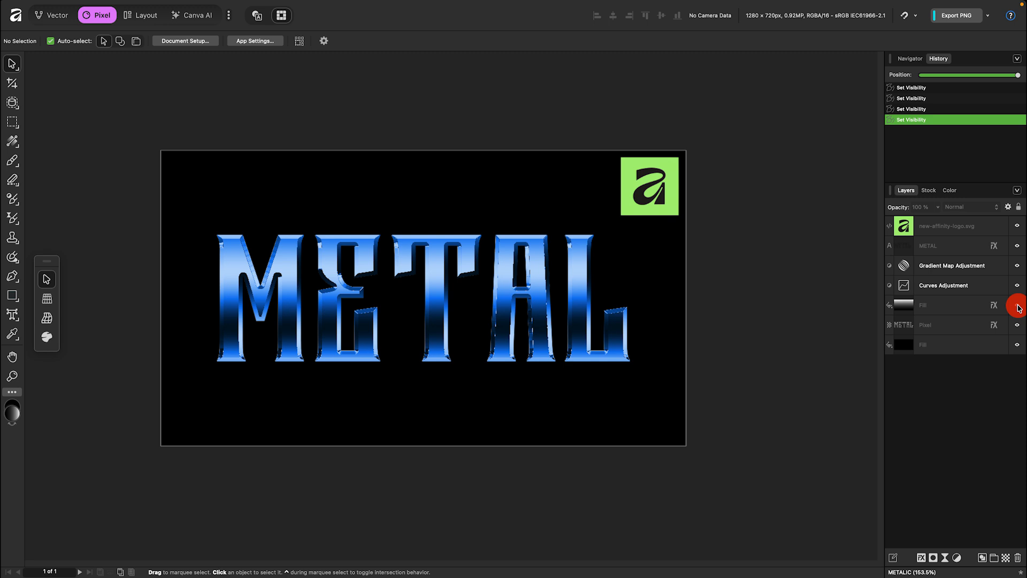
left_click(1017, 306)
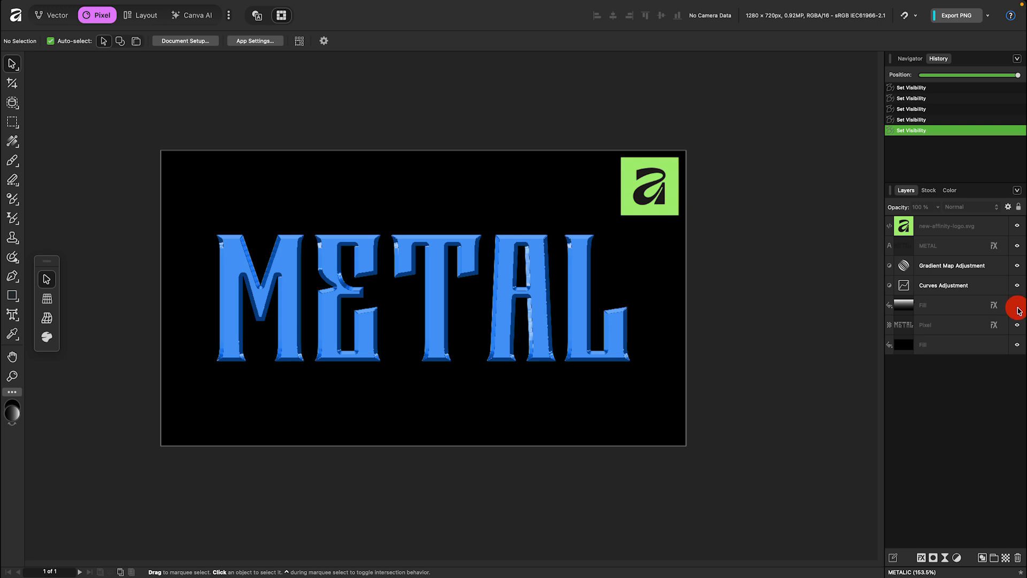
left_click(1017, 306)
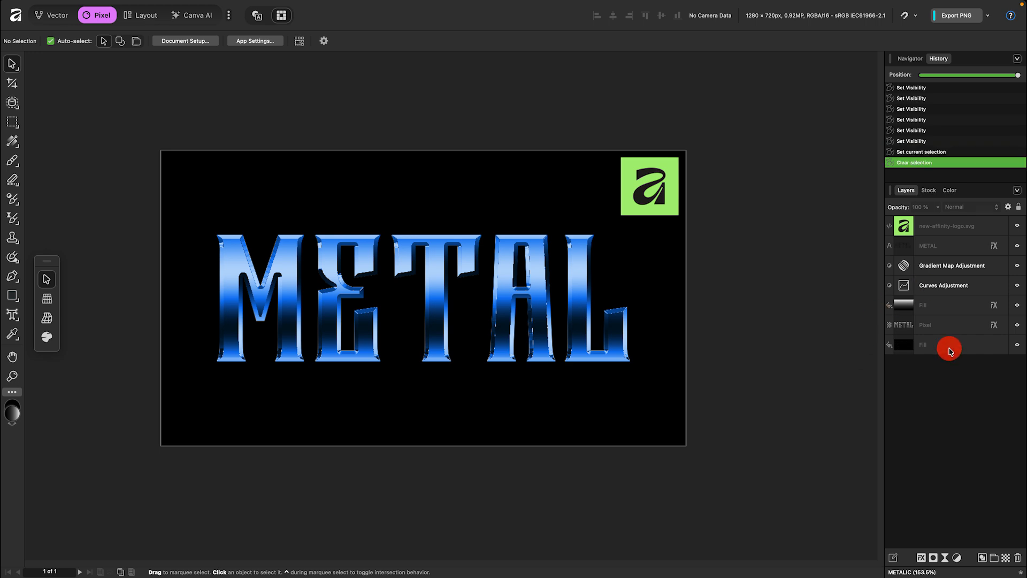
Group all layers from the black Fill up to the METAL text, leaving the logo out, and check the group's contents.
left_click(950, 352)
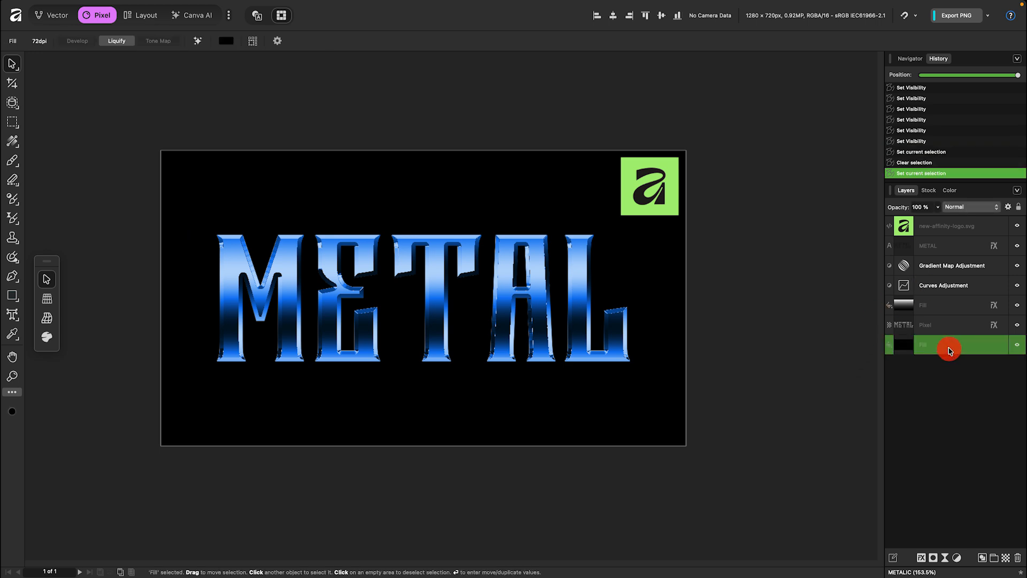
left_click(951, 247, "shift")
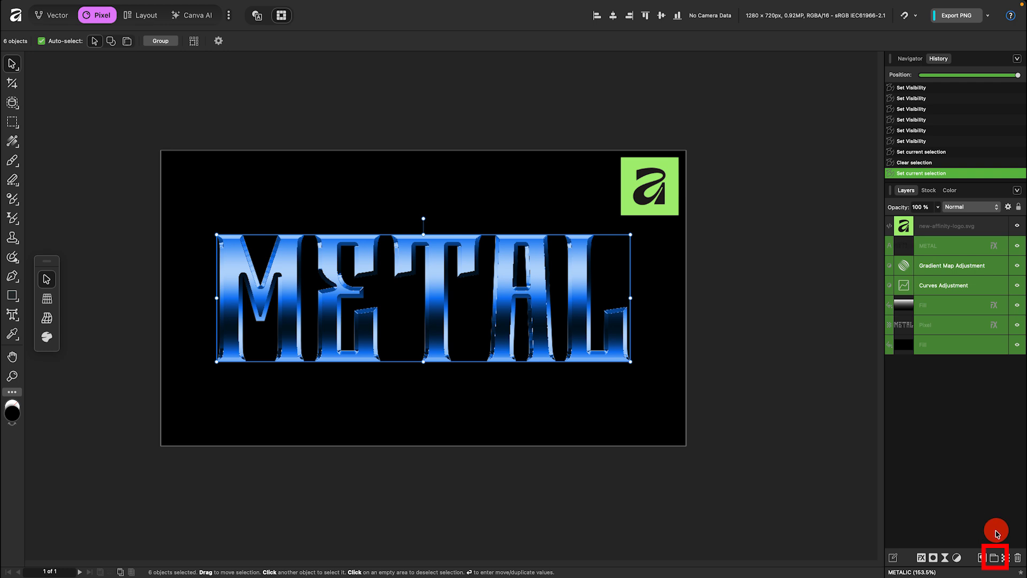
left_click(994, 559)
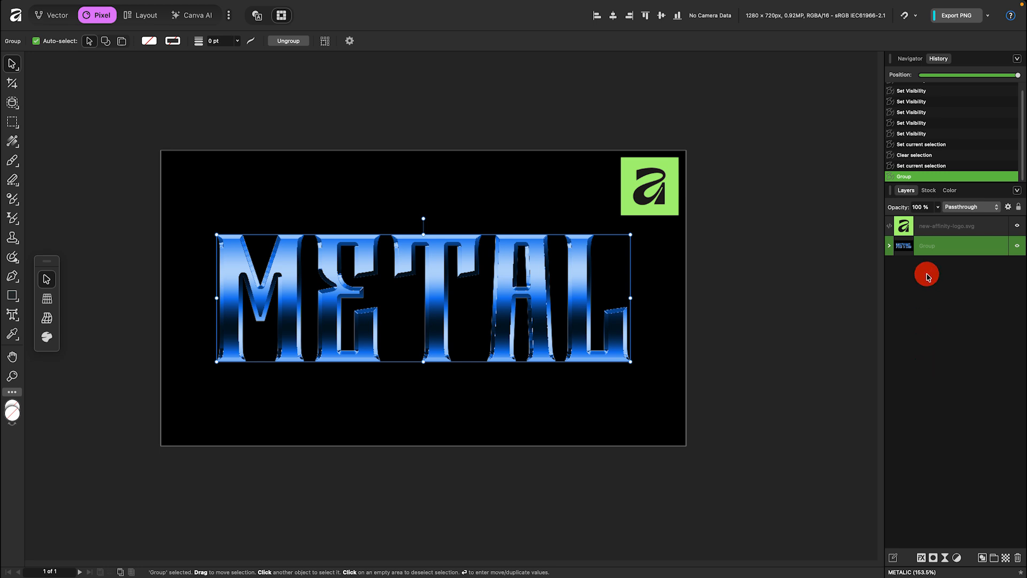
left_click(889, 246)
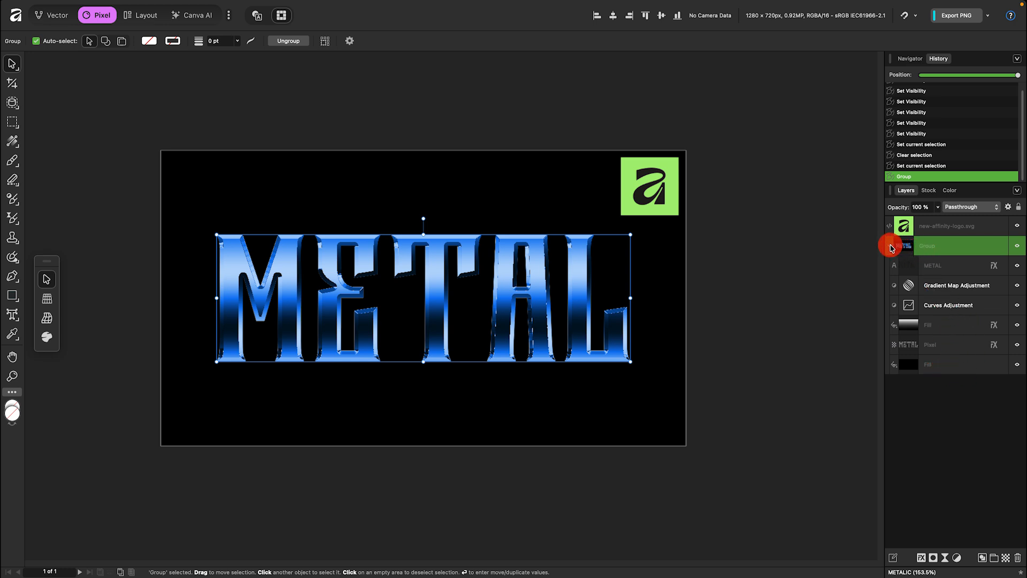
left_click(889, 246)
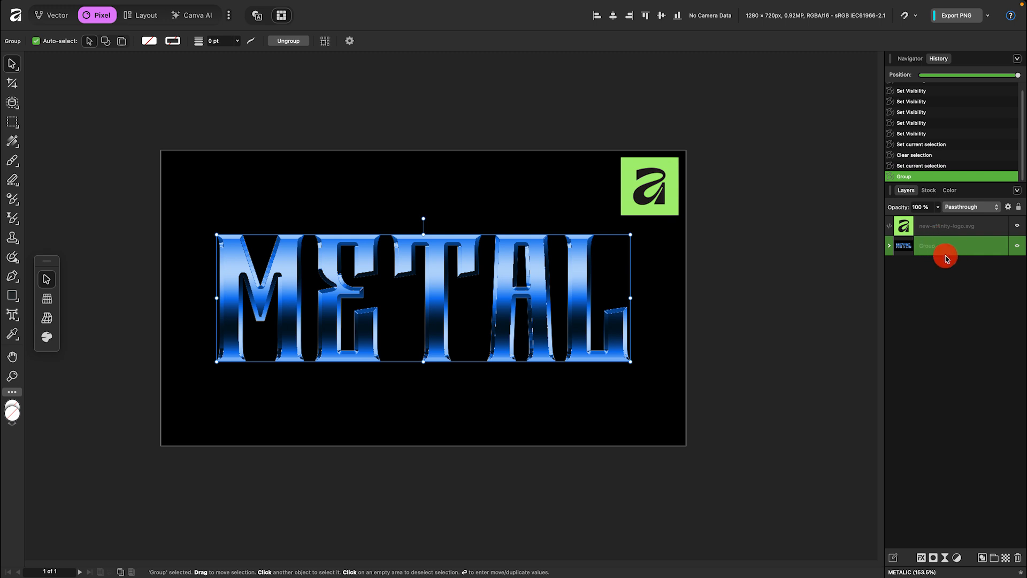
Mask the group with a selection made from the METAL Pixel layer's outline, and clear the selection.
left_click(889, 245)
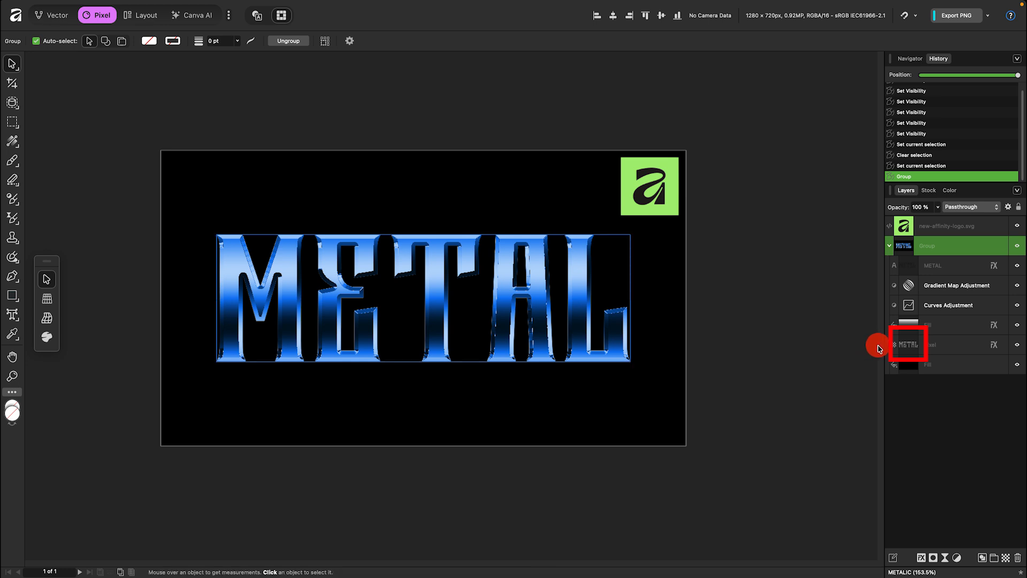
left_click(912, 349, "ctrl")
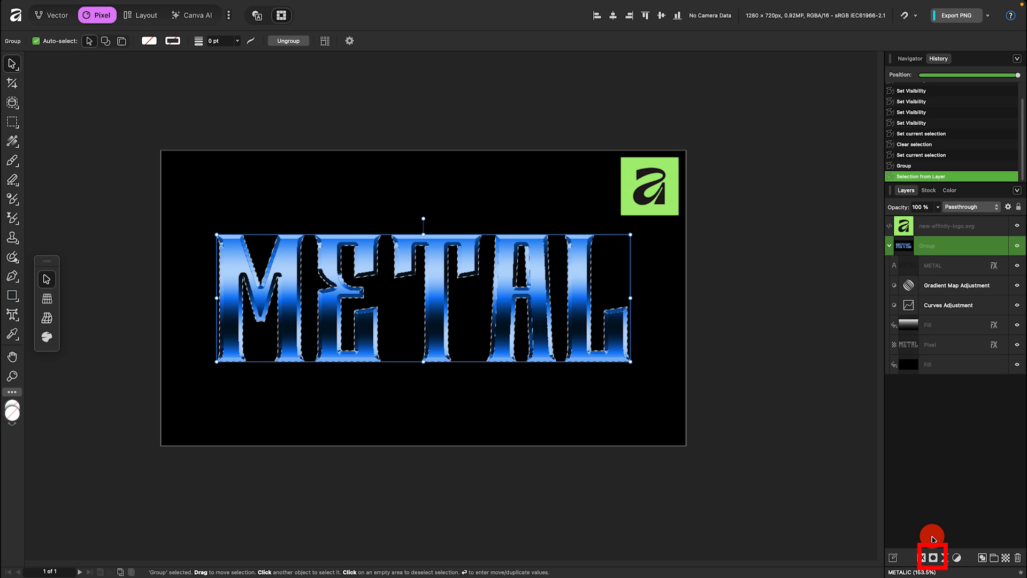
left_click(933, 558)
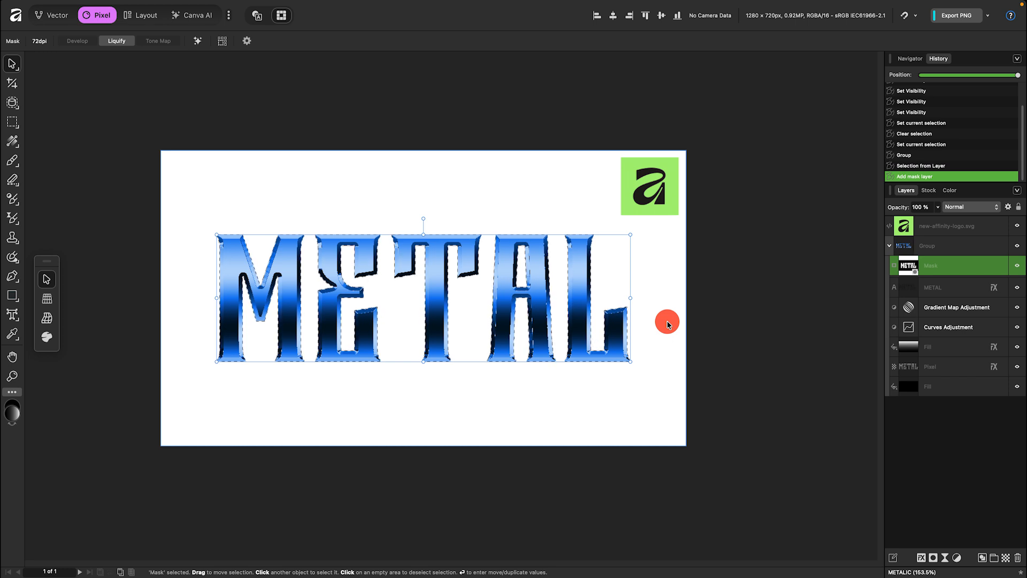
key("super+d")
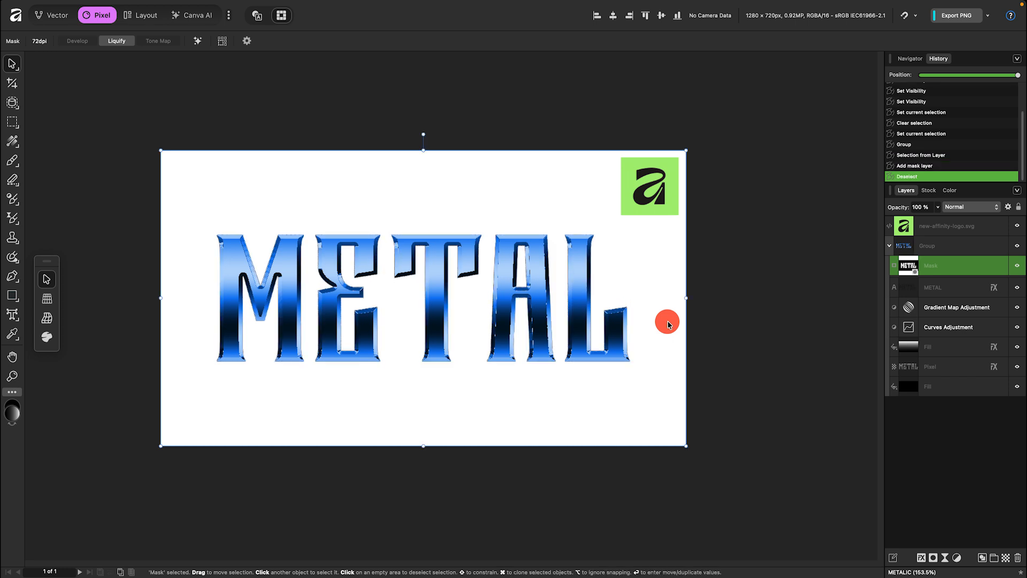
left_click(714, 315)
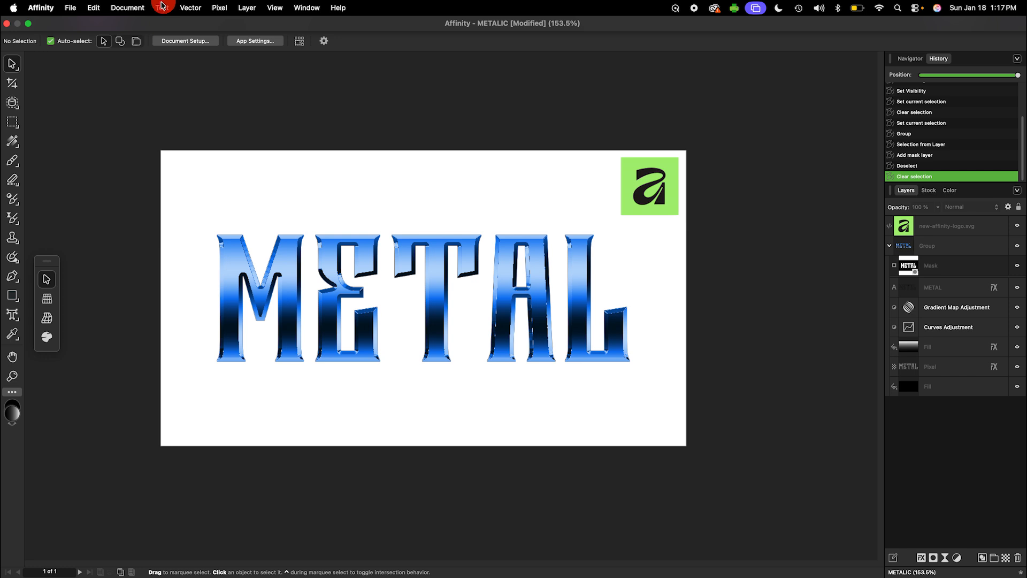
Give the document a transparent background and inspect the edges of the metallic letters.
left_click(142, 6)
mouse_move(144, 45)
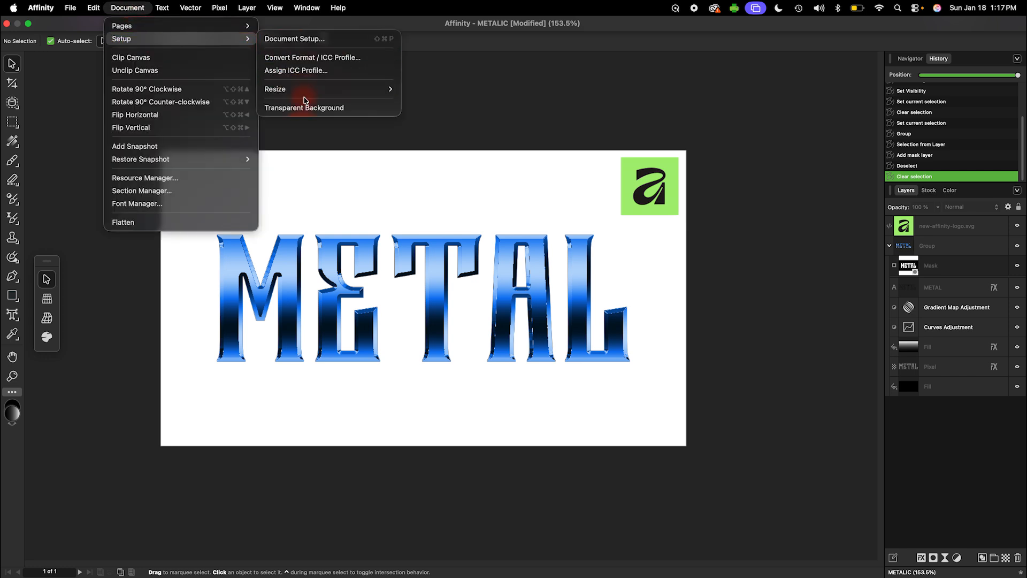
left_click(302, 109)
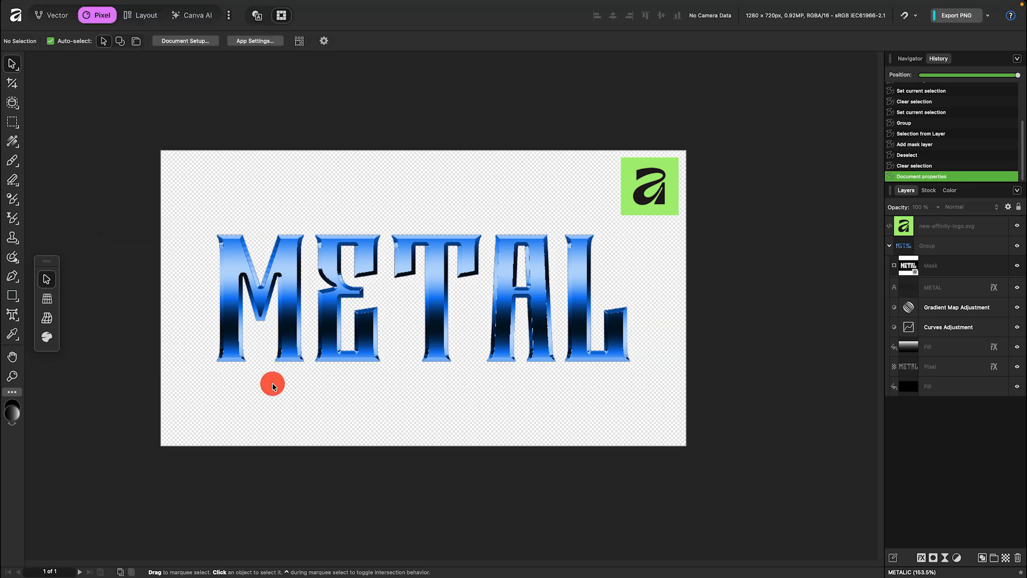
scroll(268, 402, "up", 3)
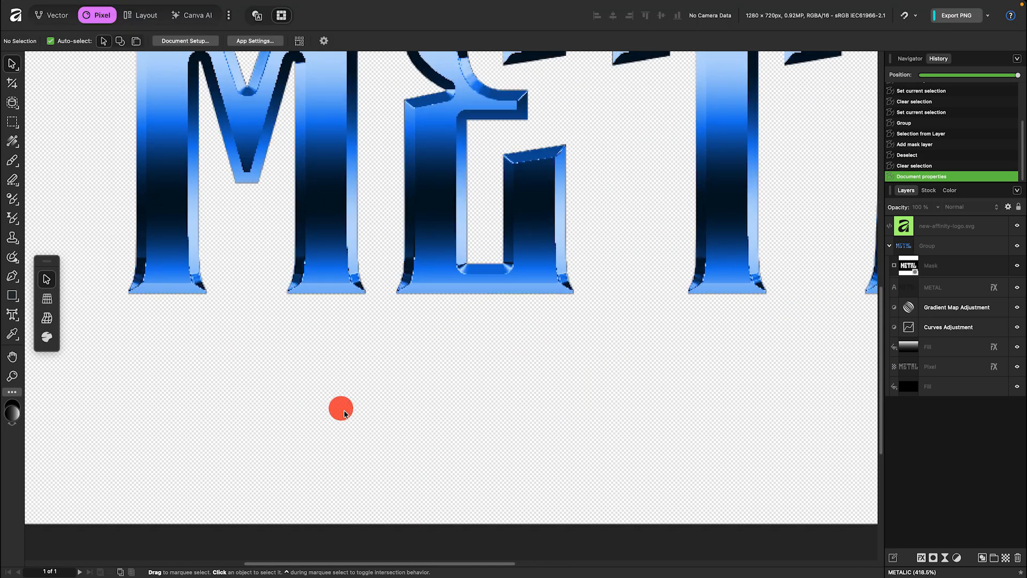
scroll(304, 439, "down", 3)
scroll(304, 439, "down", 1)
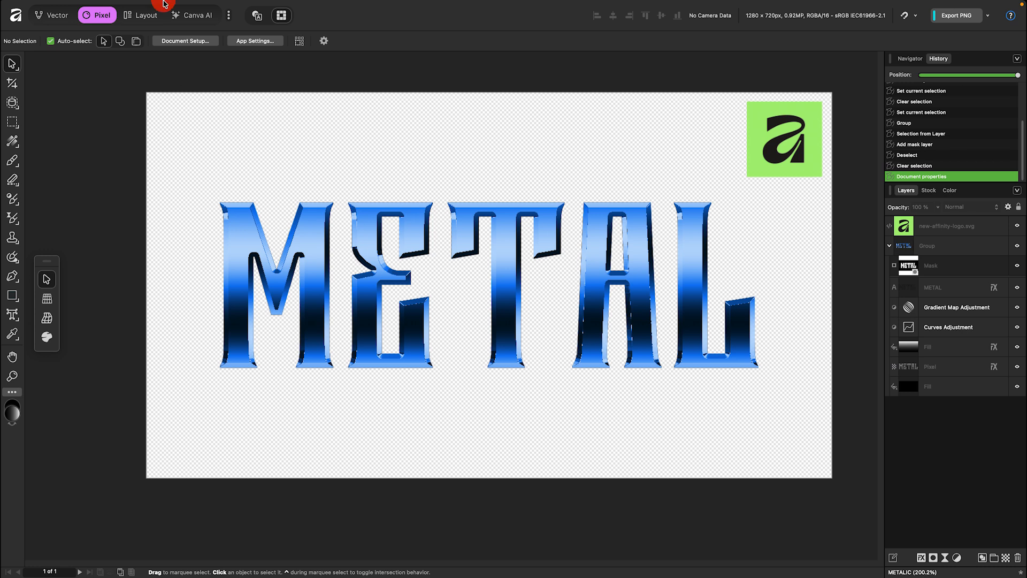
Export the whole document as a 1280 x 720 px PNG named METALIC to the Desktop, and open the exported file in Finder.
mouse_move(161, 1)
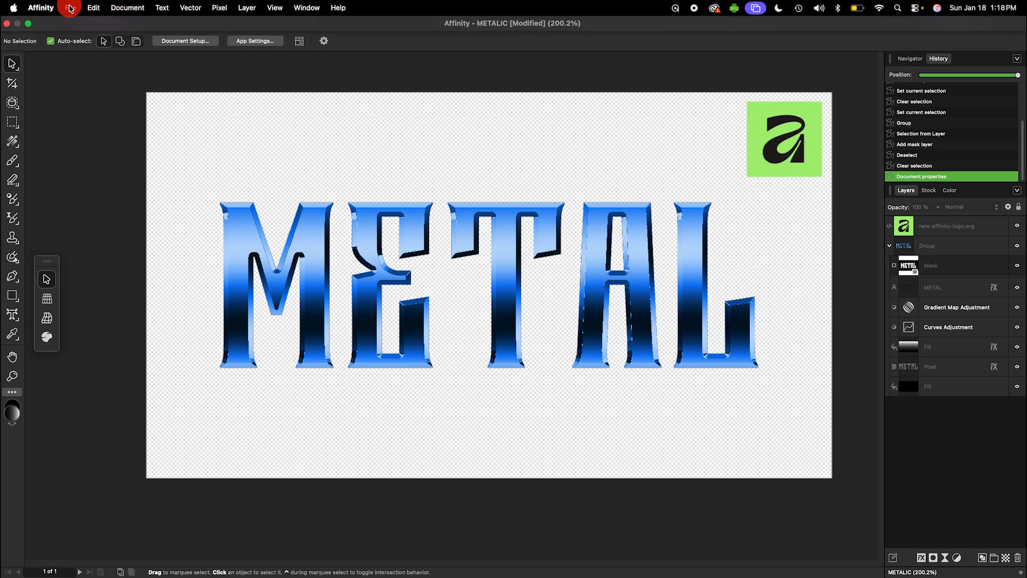
left_click(70, 8)
left_click(98, 304)
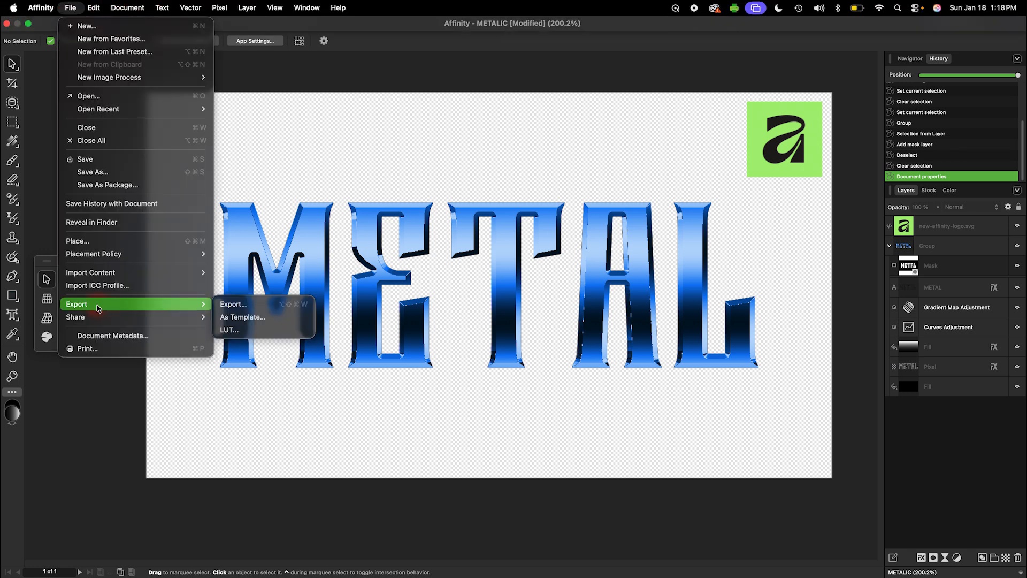
left_click(265, 304)
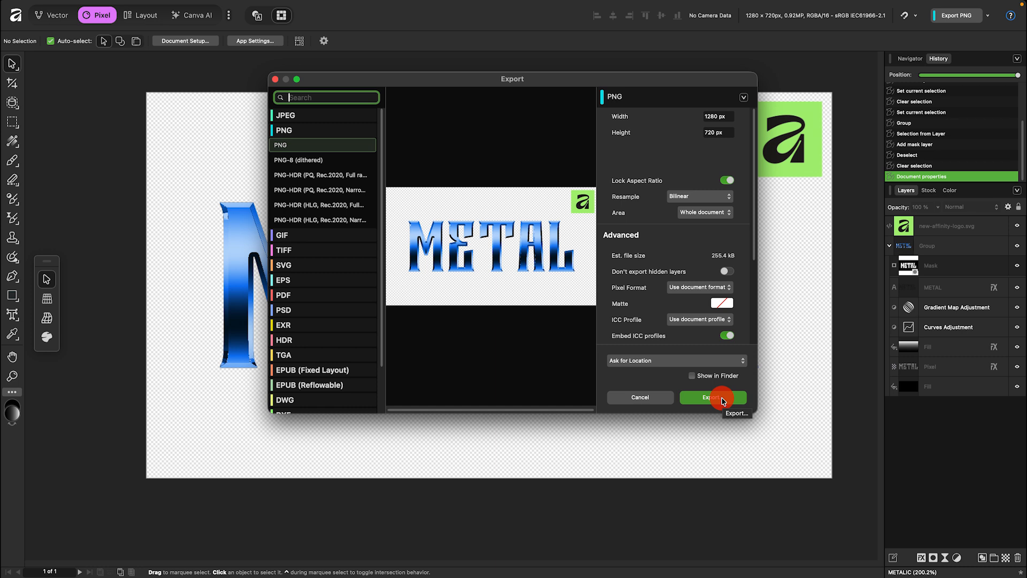
left_click(723, 400)
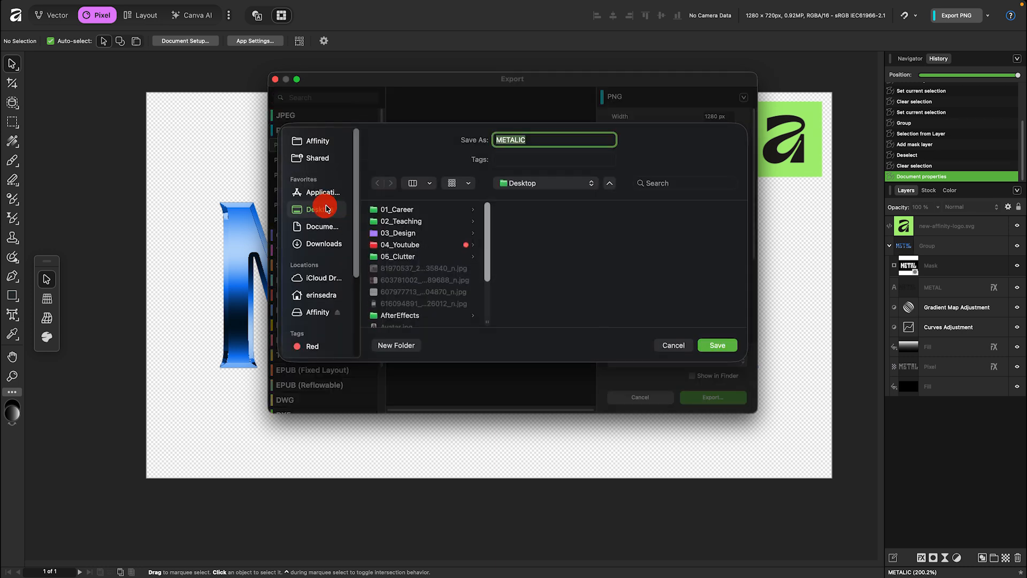
left_click(717, 345)
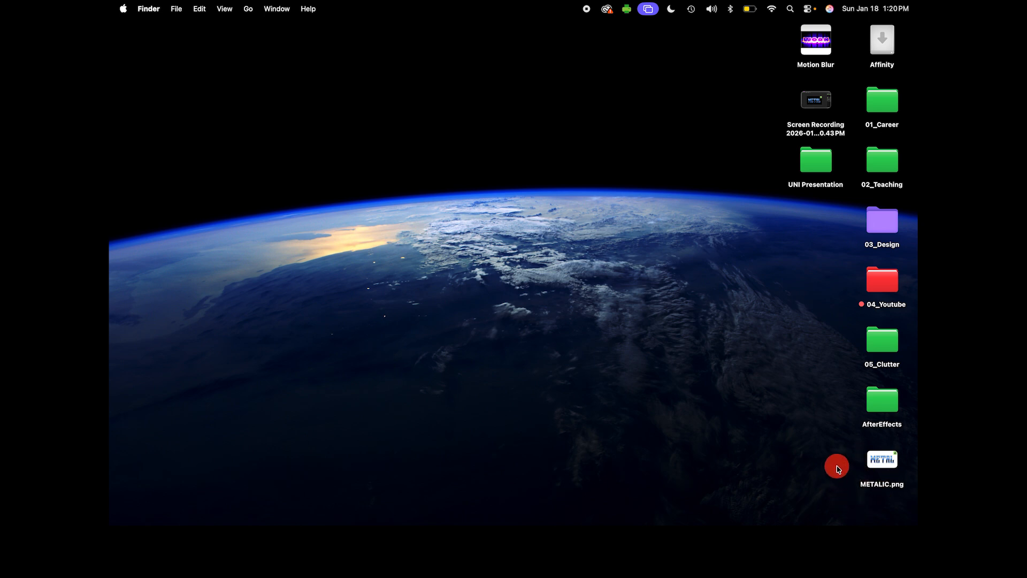
left_click(882, 461)
double_click(883, 463)
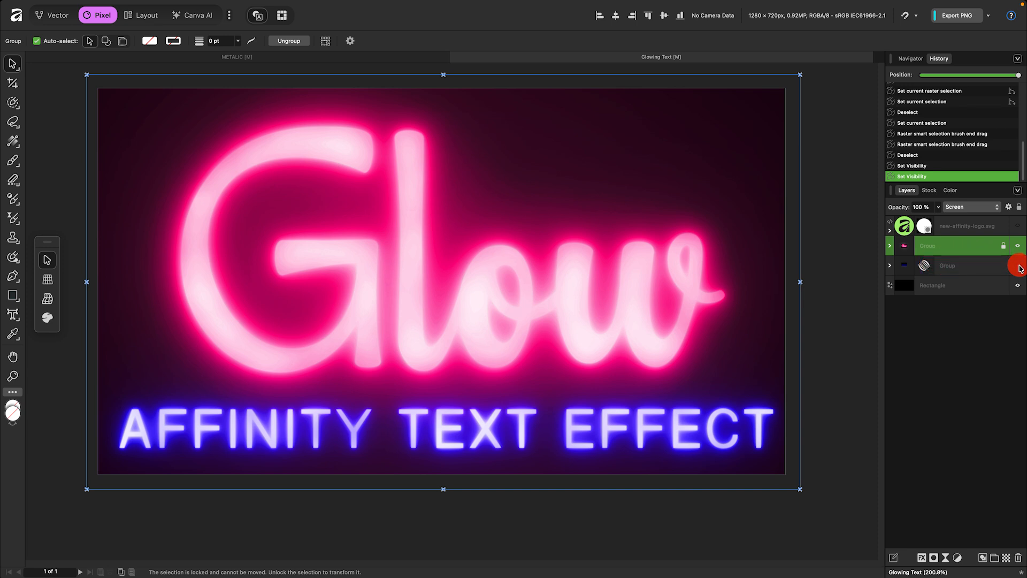
Hide the blue subtitle group and the bottom Rectangle layer in the Glowing Text document, and expand the pink Glow group.
left_click(1017, 265)
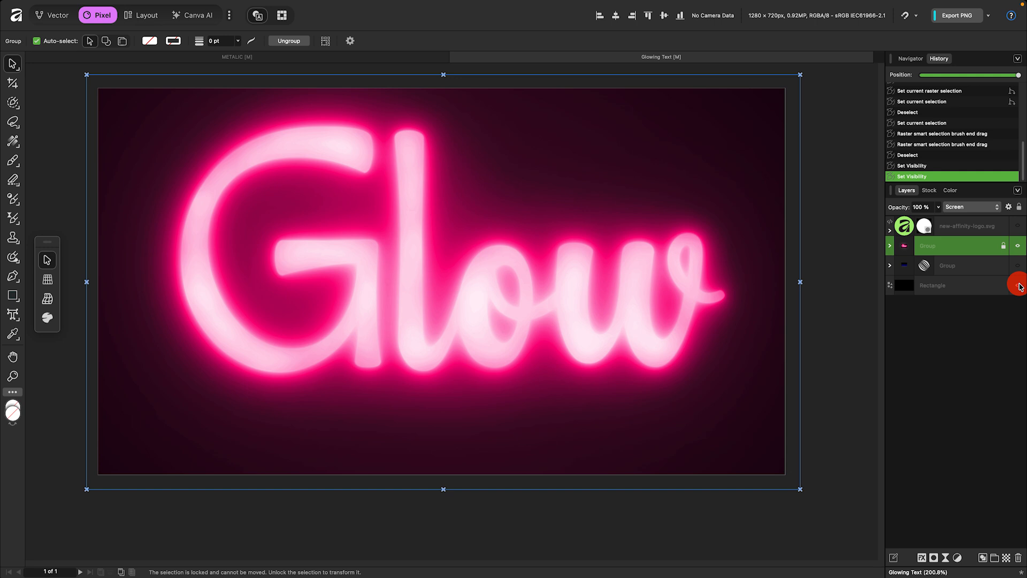
left_click(1018, 286)
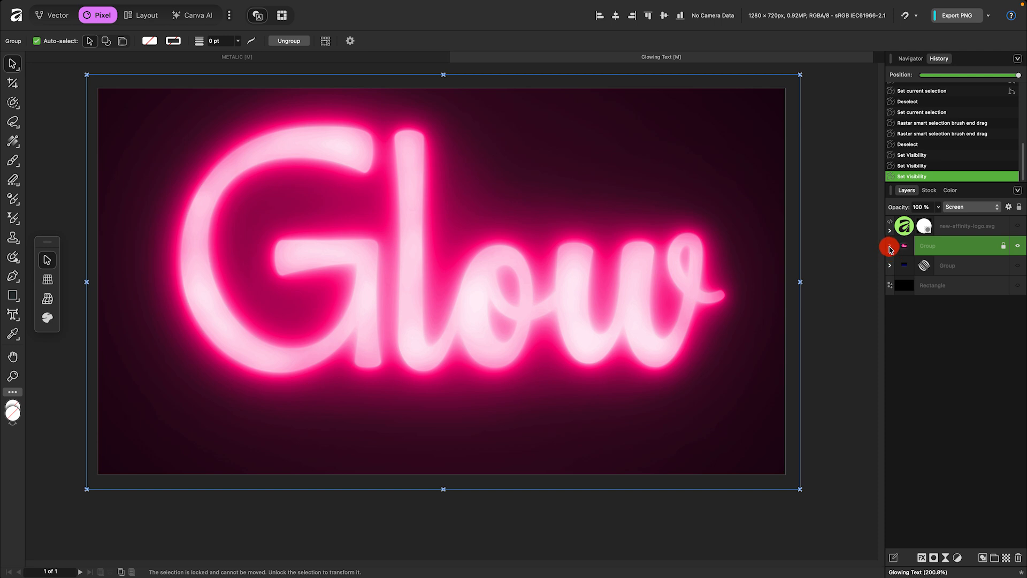
left_click(890, 247)
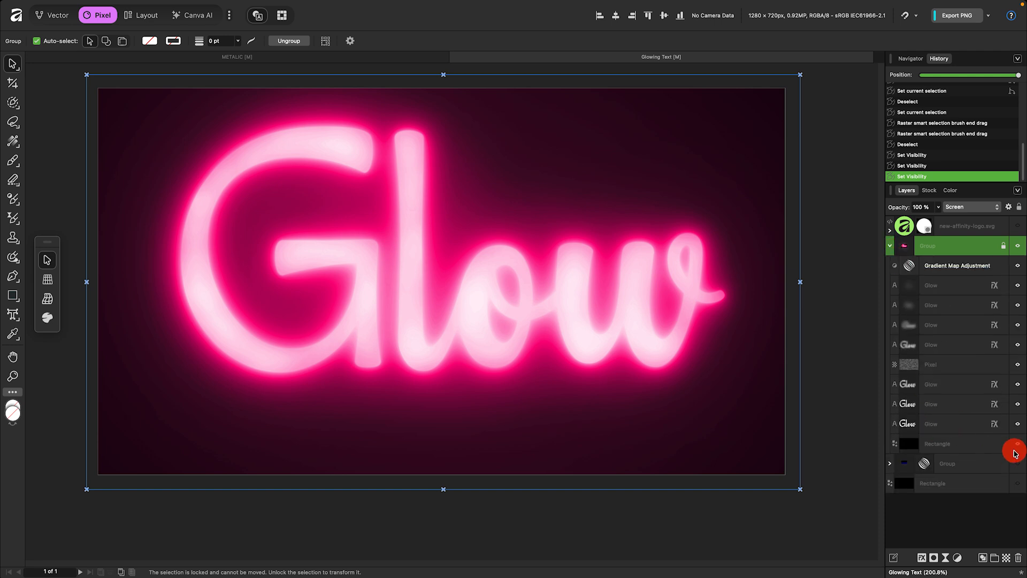
Toggle the black Rectangle and the Pixel texture layer inside the Glow group to examine how each affects the glow.
left_click(1018, 445)
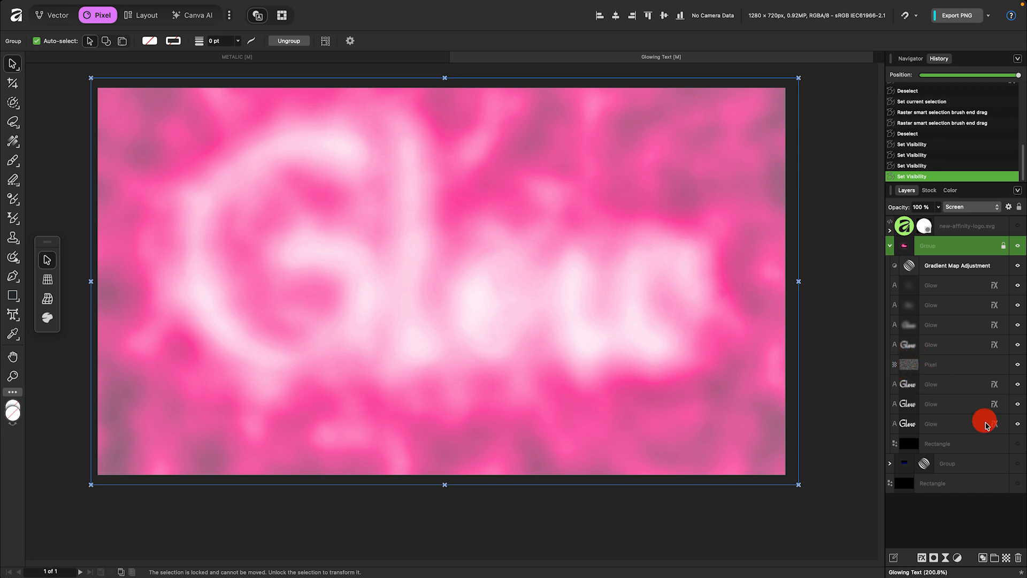
left_click(1018, 366)
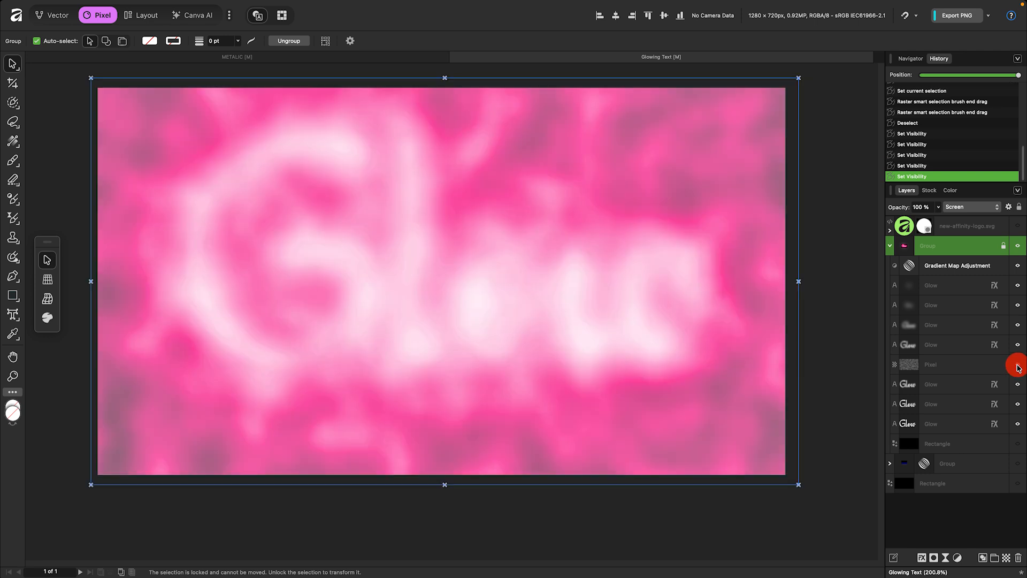
left_click(1018, 443)
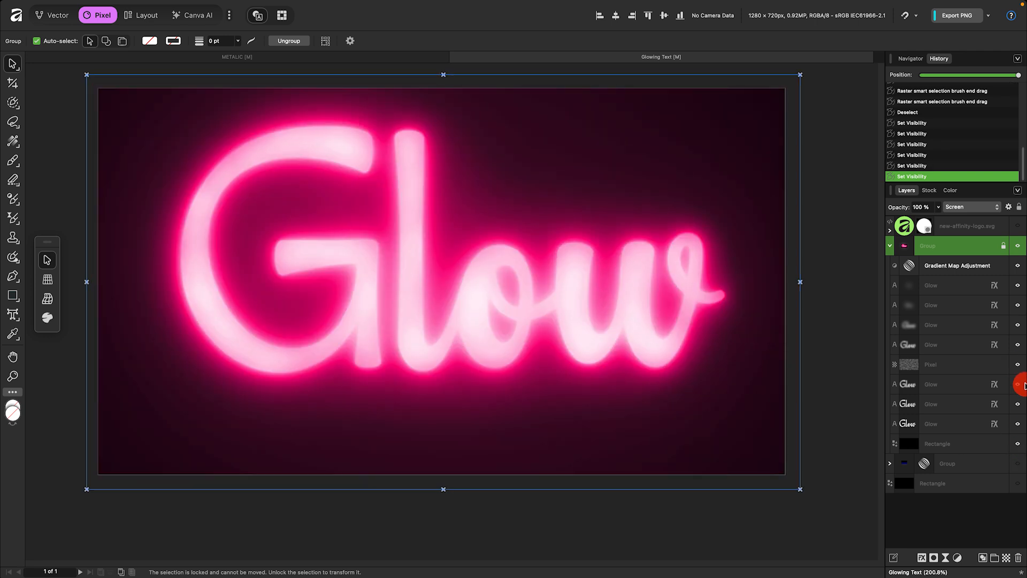
left_click(1018, 366)
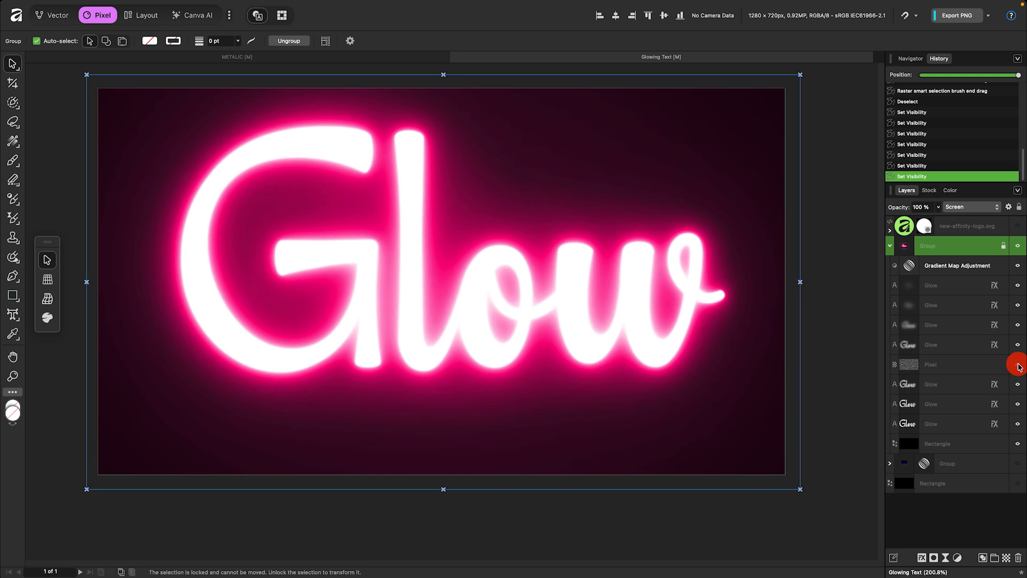
left_click(1018, 365)
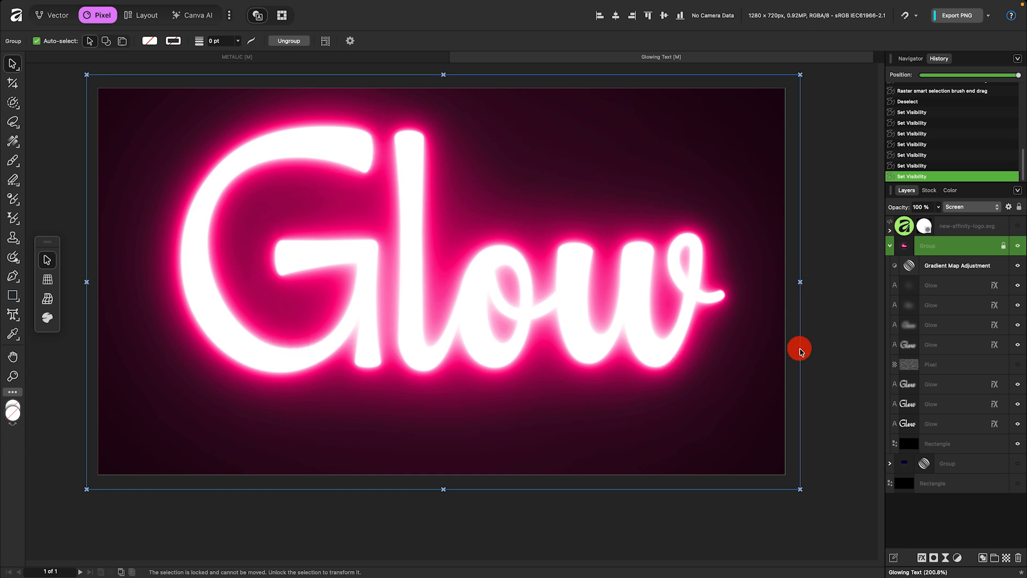
left_click(1017, 367)
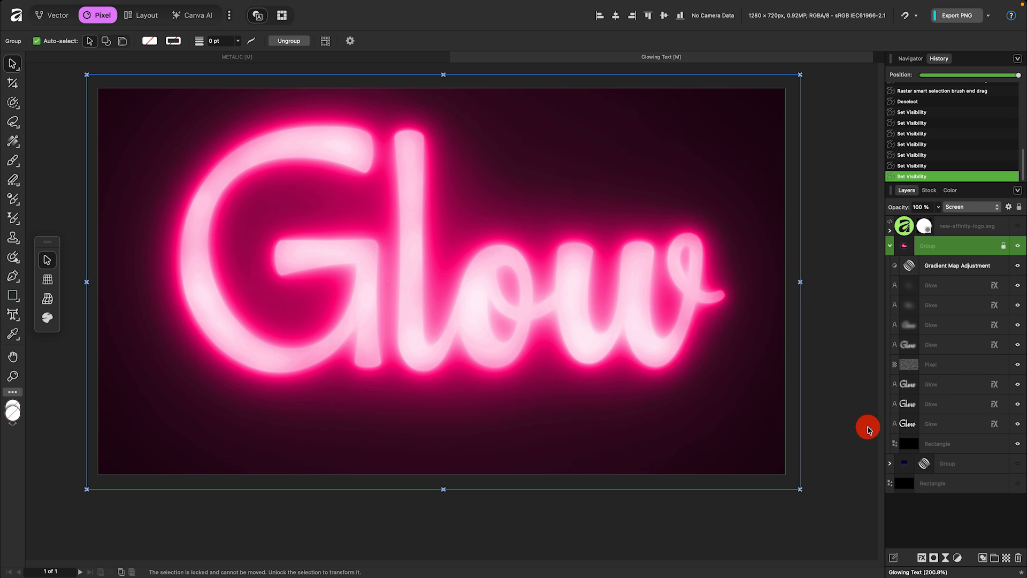
Mask the Pixel texture layer to the letter shapes using a selection from the lowest Glow text layer, and clear the selection.
left_click(903, 424)
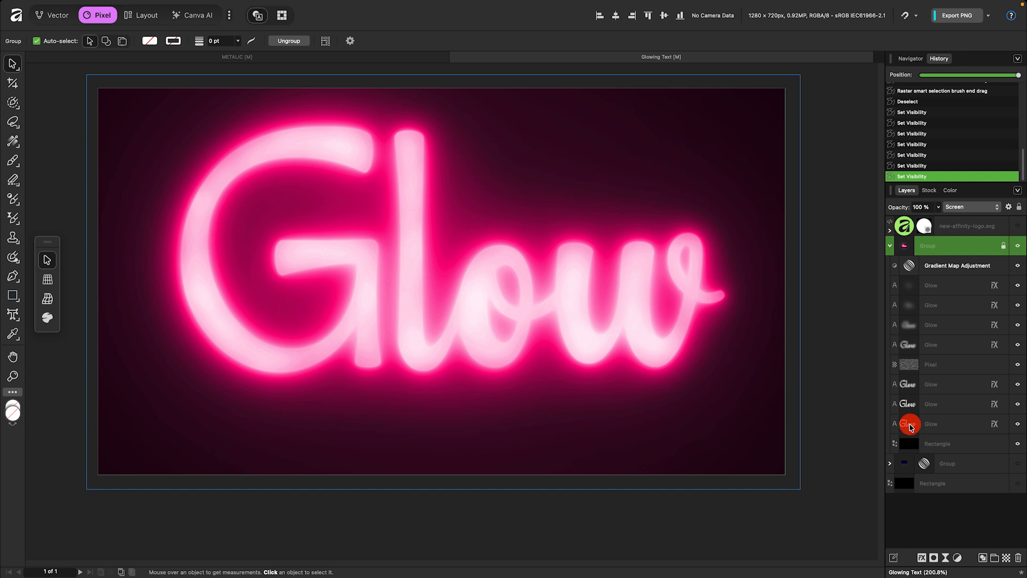
left_click(909, 423, "super")
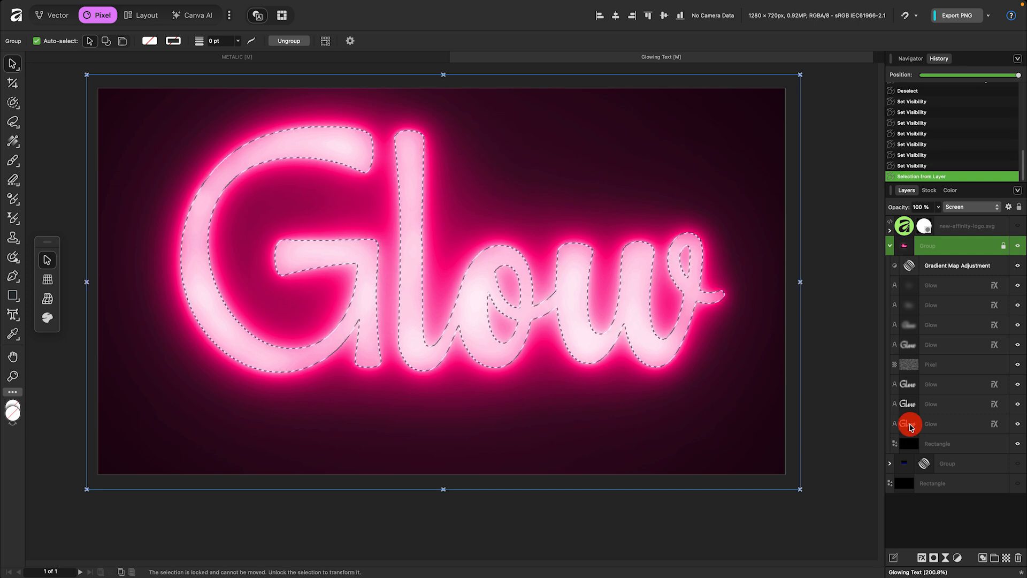
left_click(955, 369)
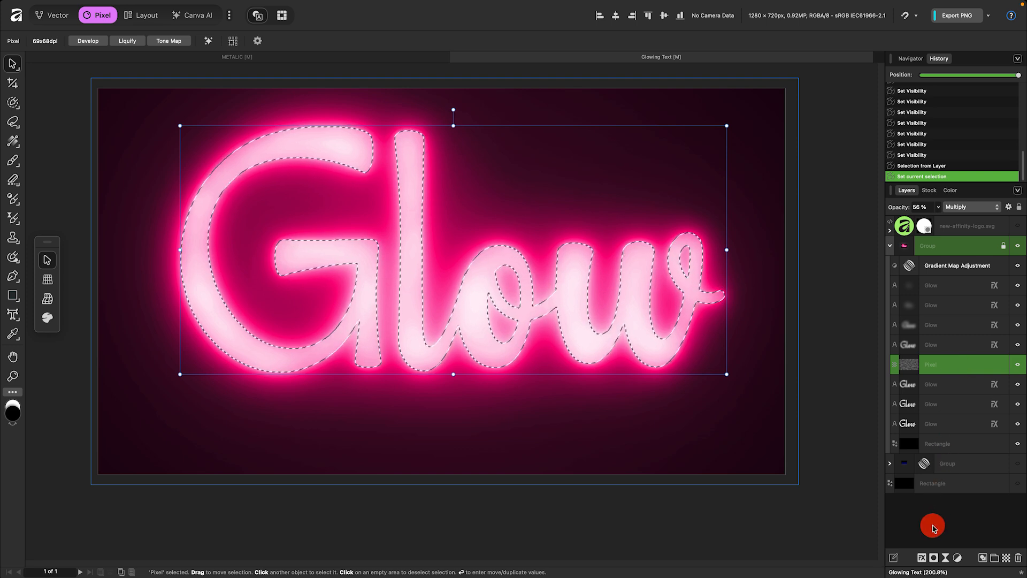
left_click(934, 558)
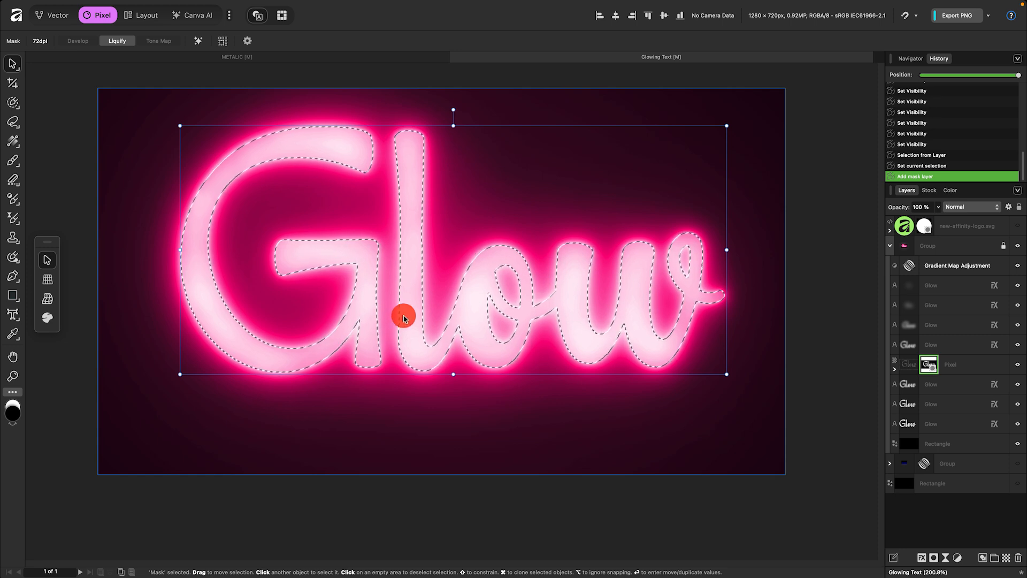
key("super+d")
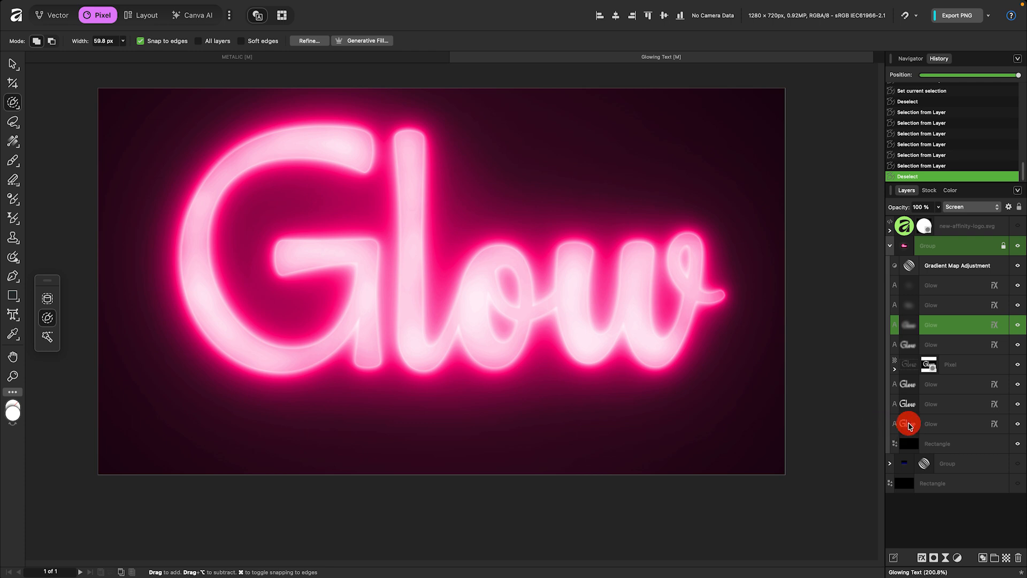
Select the lowest Glow layer's outline and refine it with 36% border width, 5.5 px smooth, 100 px feather and 100% ramp.
left_click(910, 425, "super")
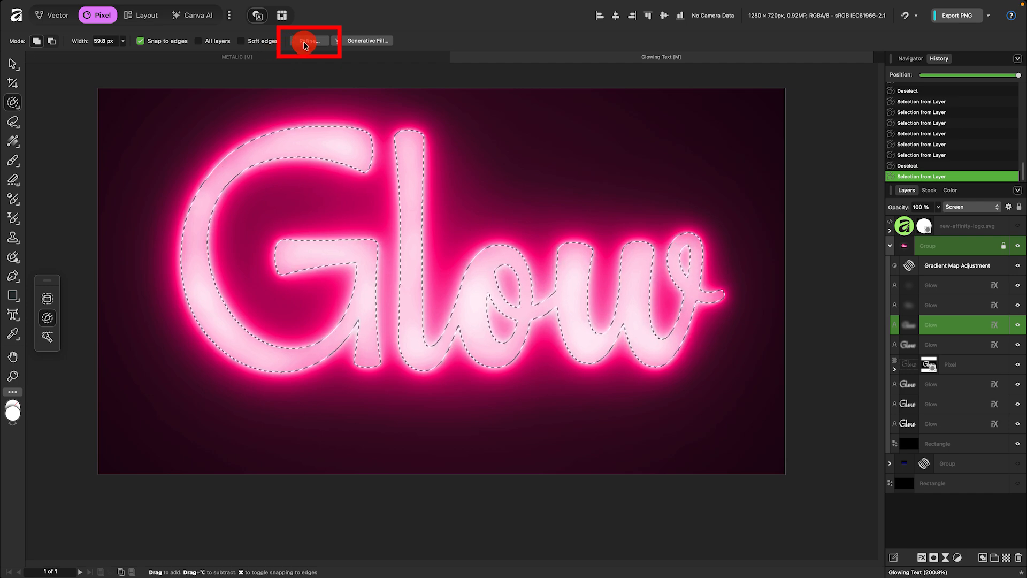
left_click(305, 41)
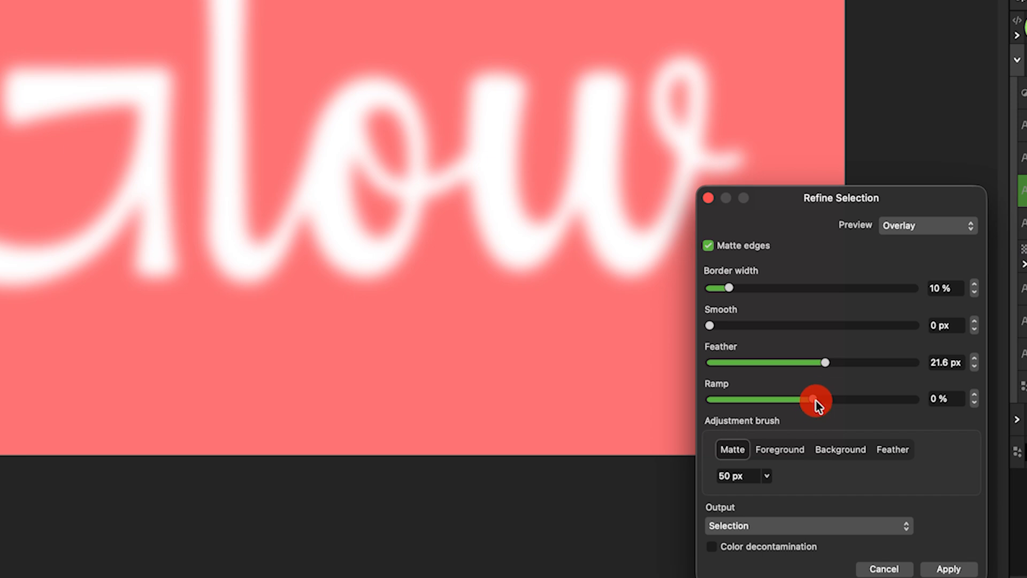
left_click_drag(816, 401, 854, 402)
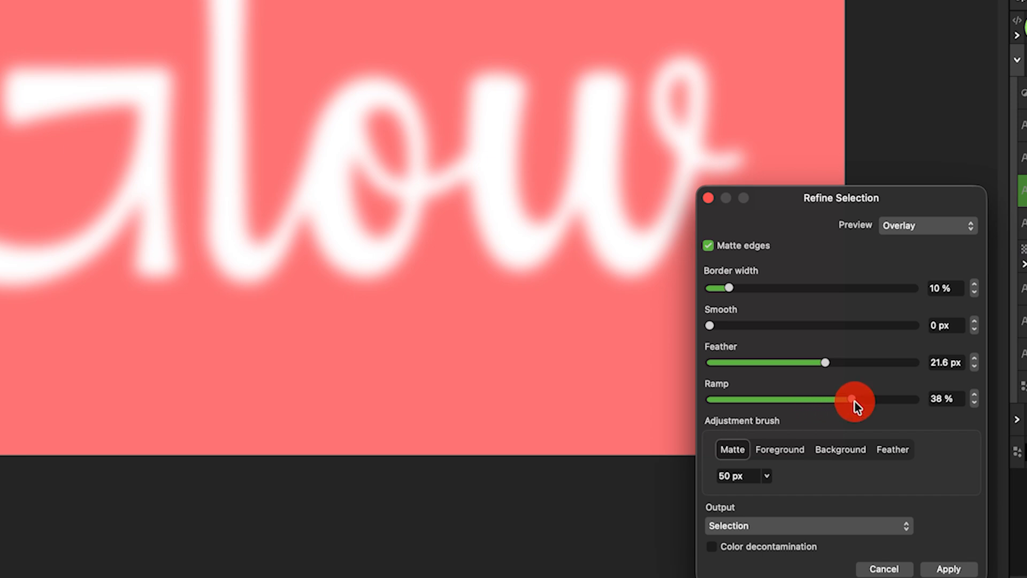
left_click_drag(855, 402, 917, 400)
left_click_drag(825, 362, 878, 365)
left_click_drag(710, 326, 745, 328)
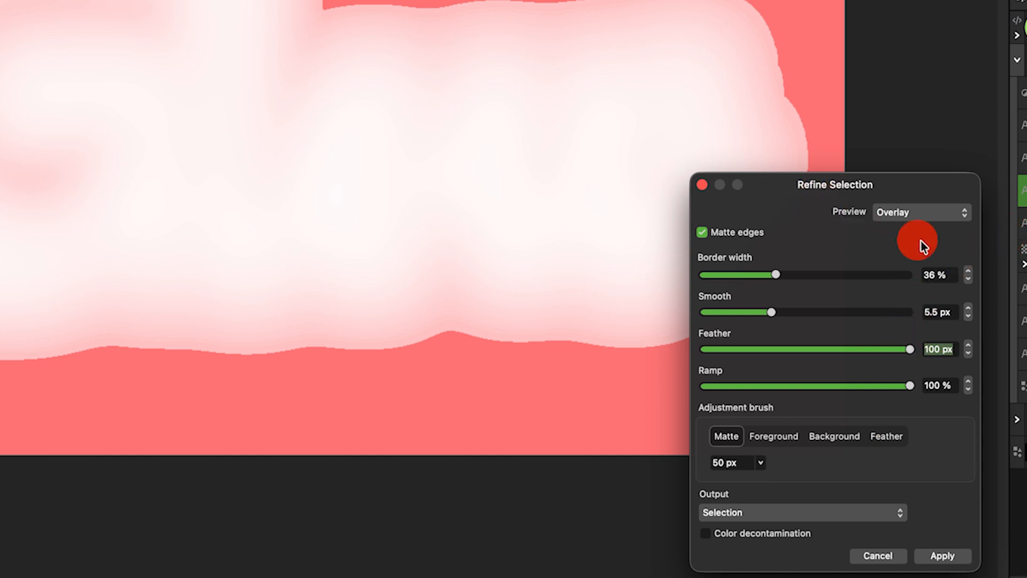
Preview the refined selection as Transparent and apply the refinement.
left_click(913, 214)
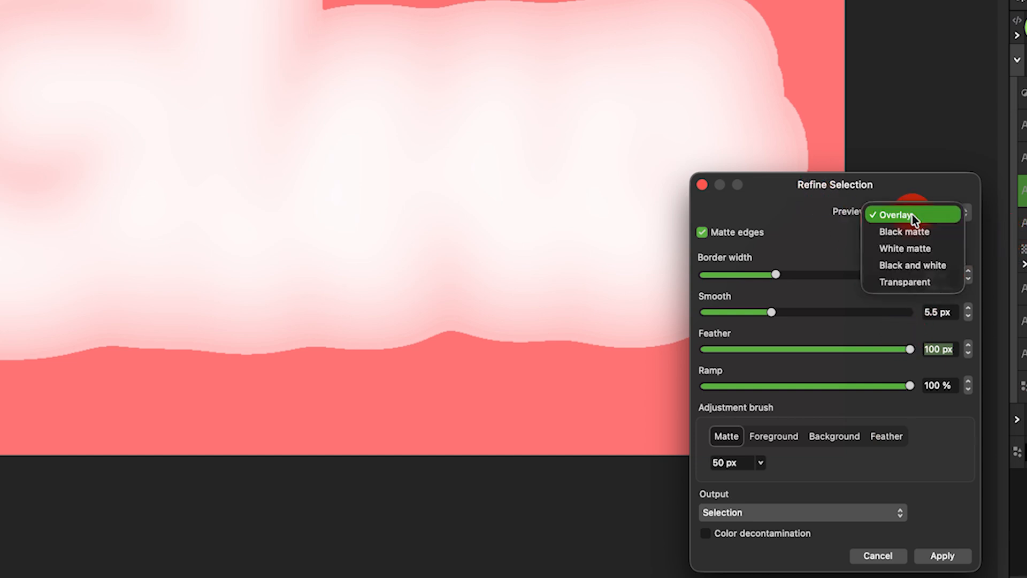
left_click(912, 288)
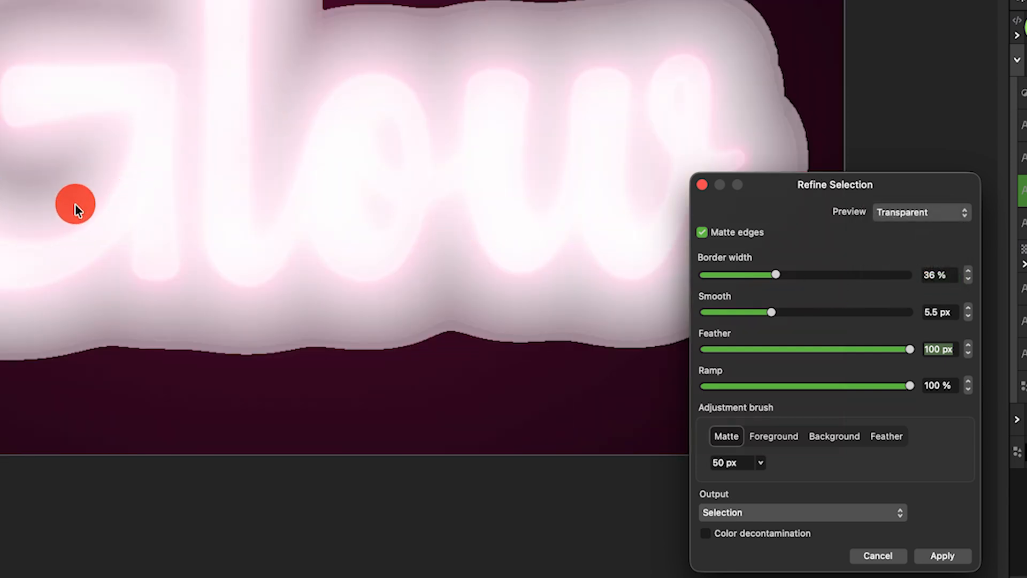
left_click(955, 557)
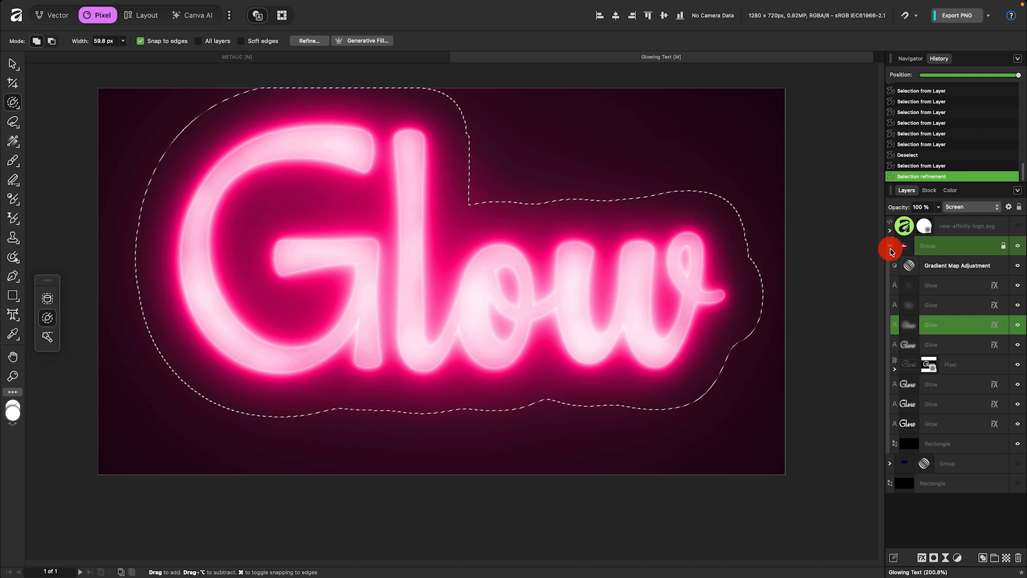
Collapse the pink Glow group and mask the whole group with the refined selection.
left_click(891, 246)
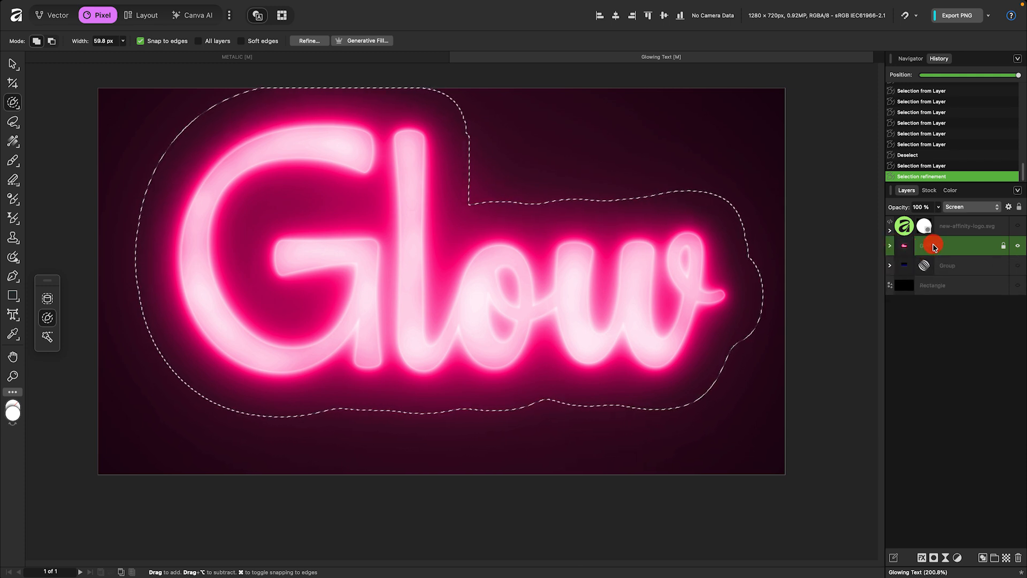
left_click(933, 246)
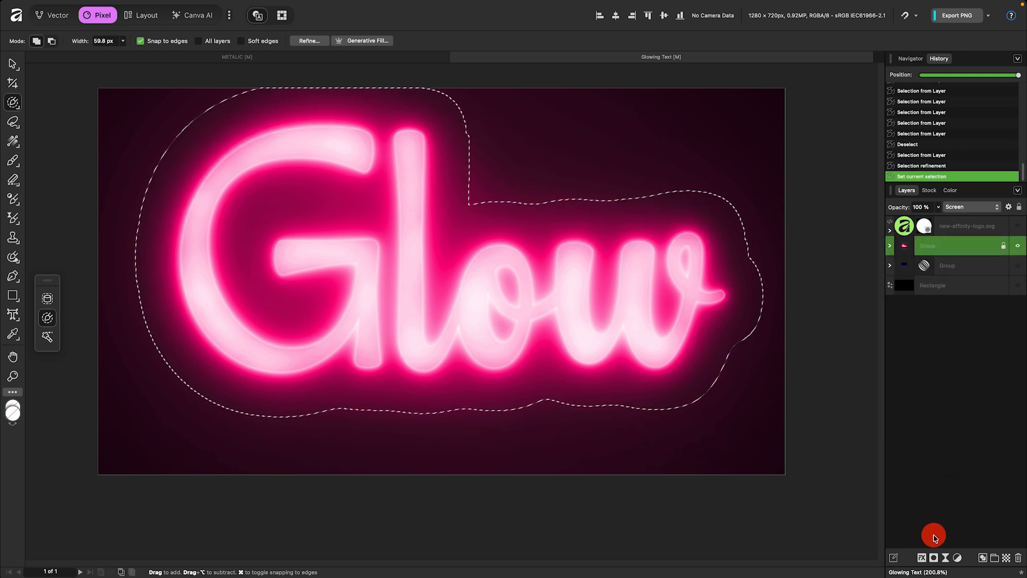
left_click(933, 557)
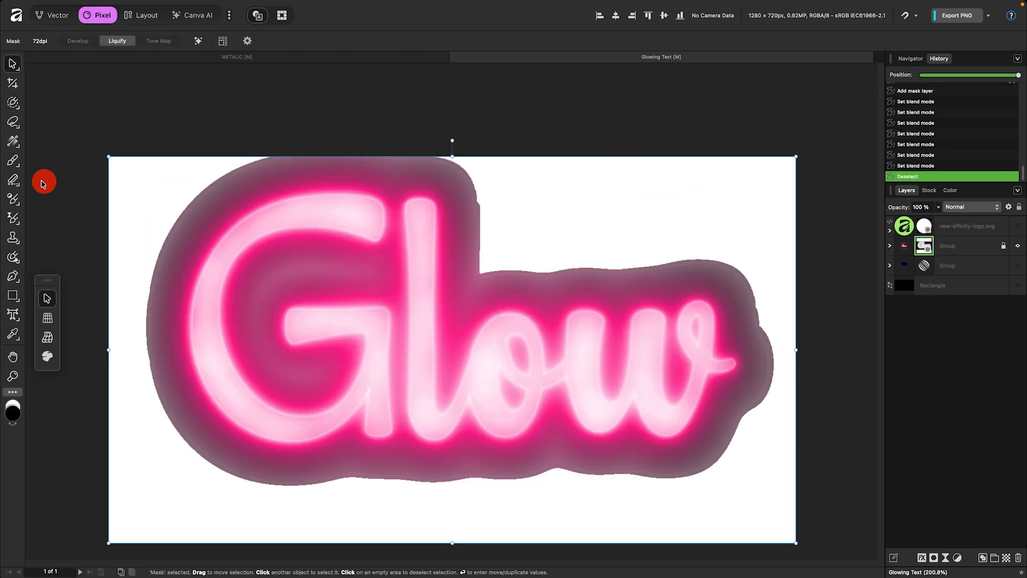
Paint black on the Glow group's mask with an enlarged Paint Brush at 0% hardness to soften the hard outer edge of the halo.
left_click(13, 160)
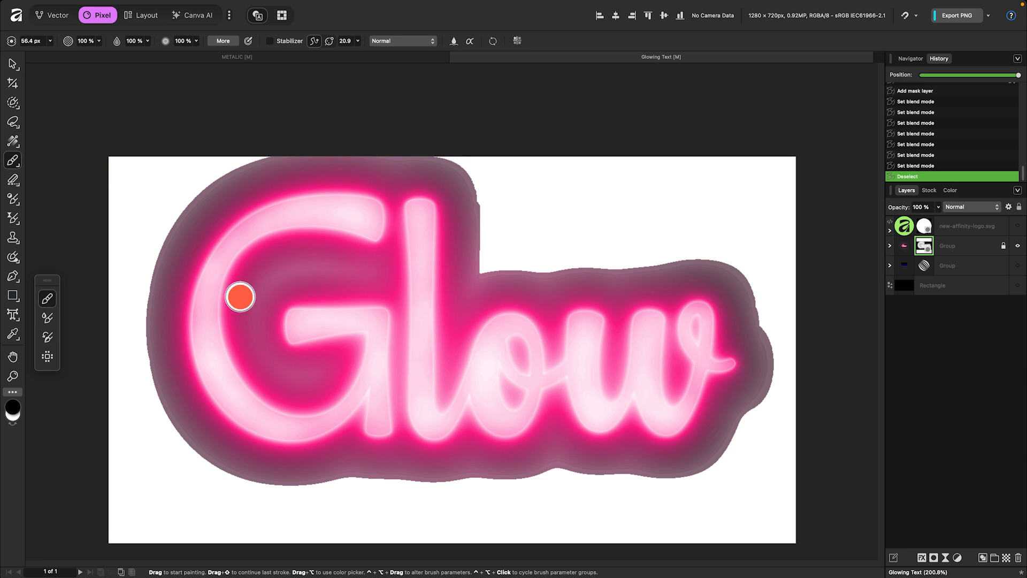
key("bracketright")
key("bracketright")
key("bracketright")
key("bracketright")
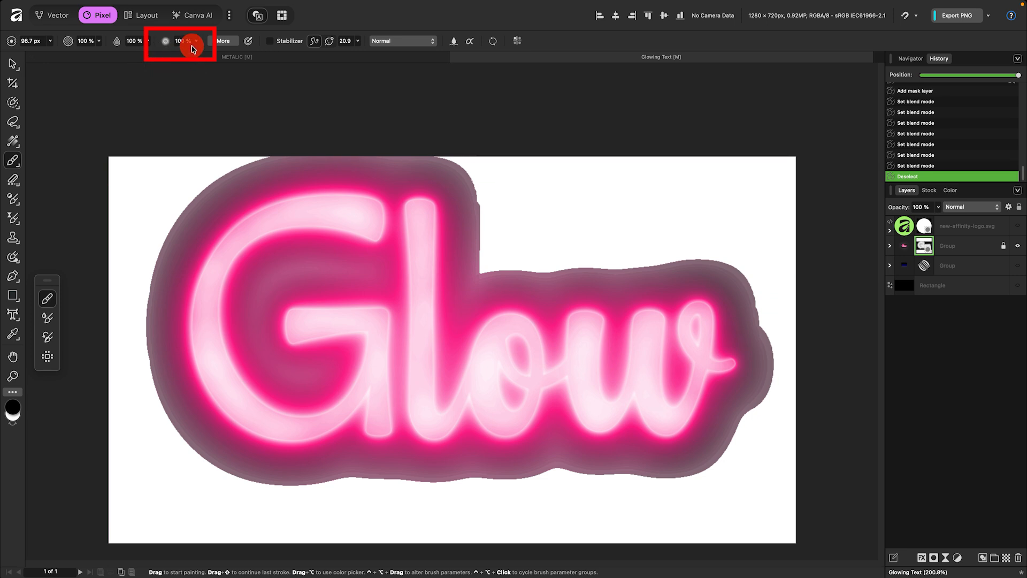
left_click(197, 42)
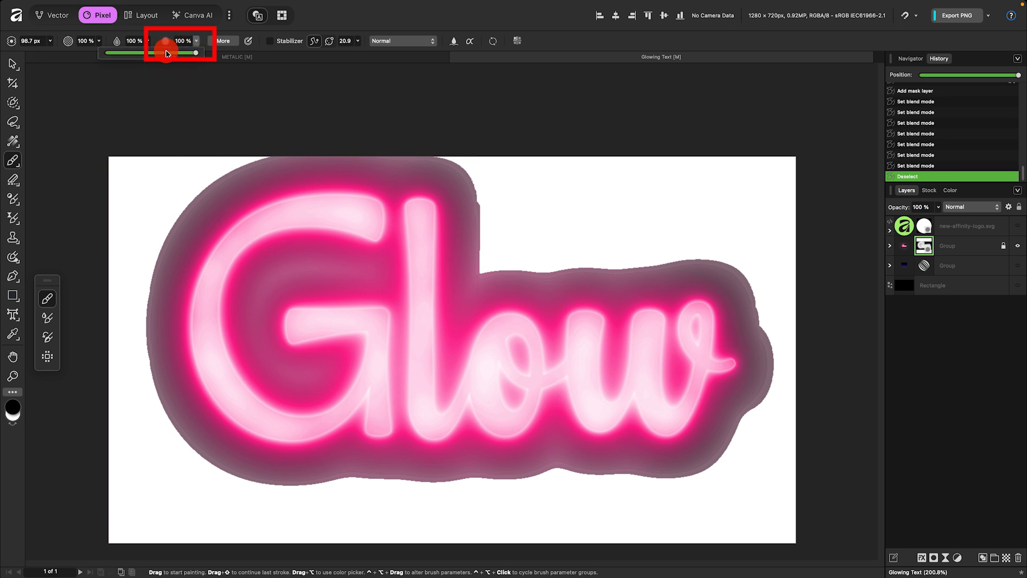
left_click_drag(167, 54, 80, 46)
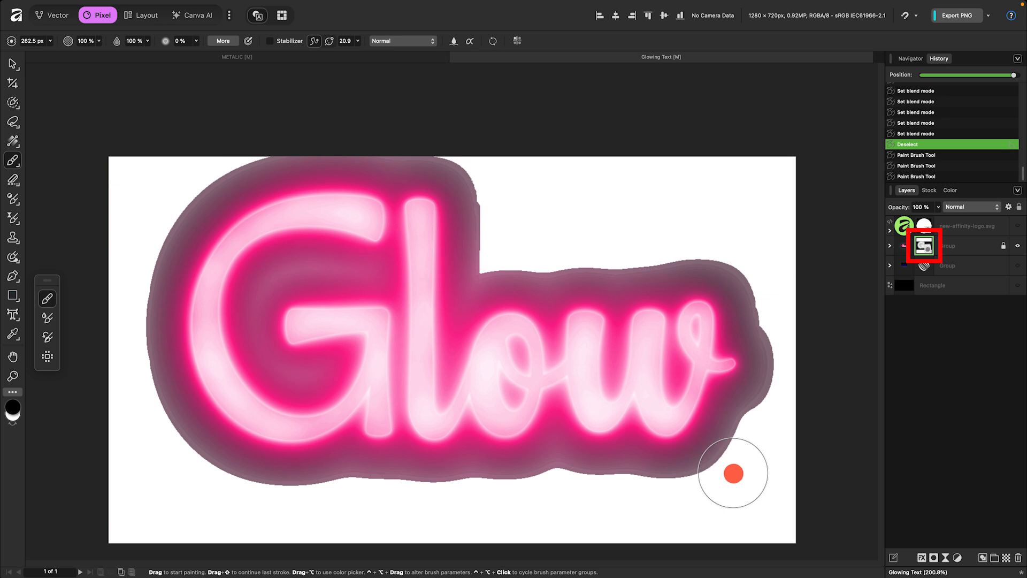
left_click(734, 473)
mouse_move(741, 459)
left_mouse_down()
mouse_move(784, 409)
mouse_move(800, 365)
mouse_move(770, 271)
mouse_move(746, 246)
mouse_move(530, 250)
left_mouse_up()
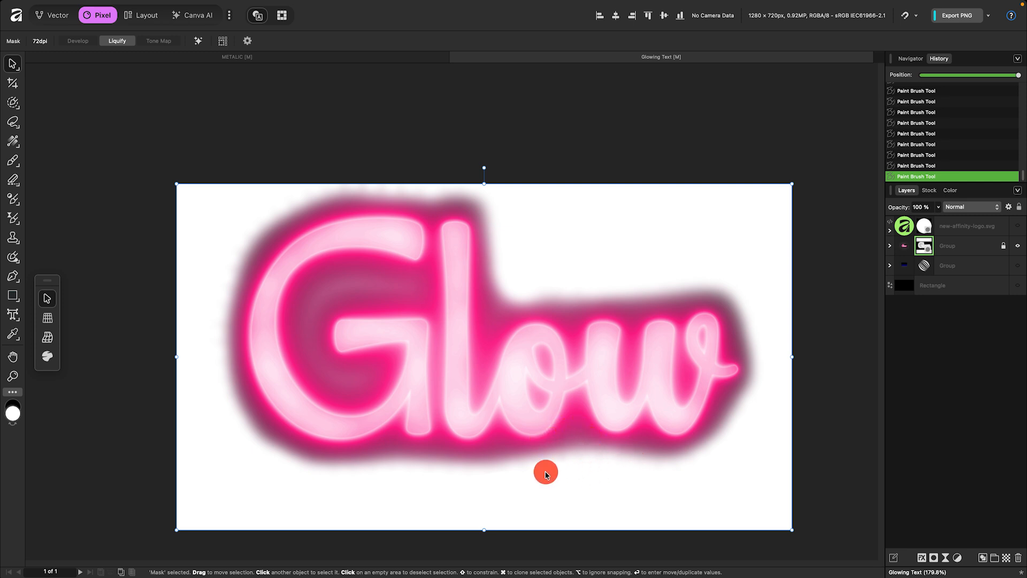
Give the Glowing Text document a transparent background and inspect the glow around the letters.
mouse_move(190, 5)
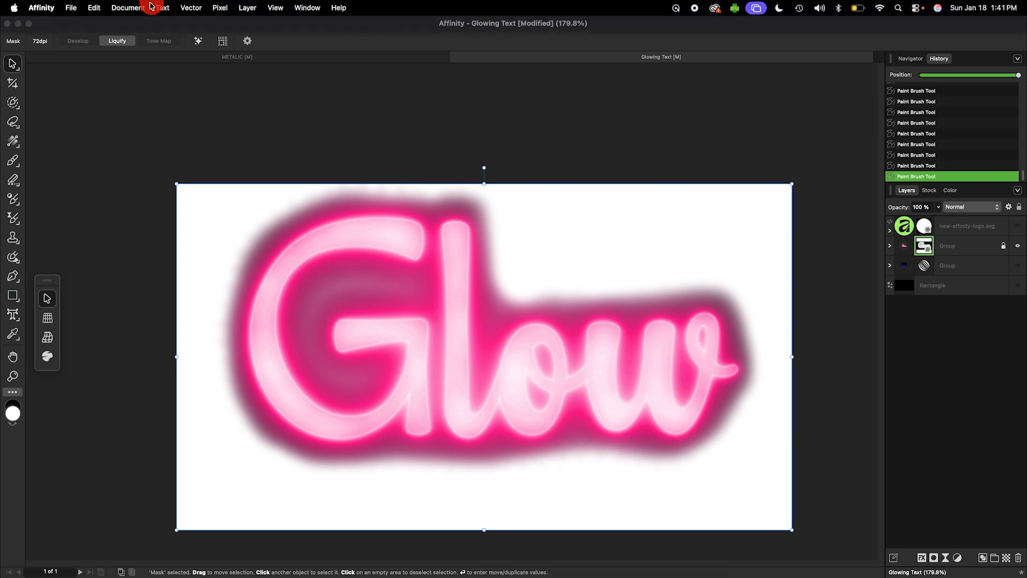
left_click(129, 7)
mouse_move(137, 40)
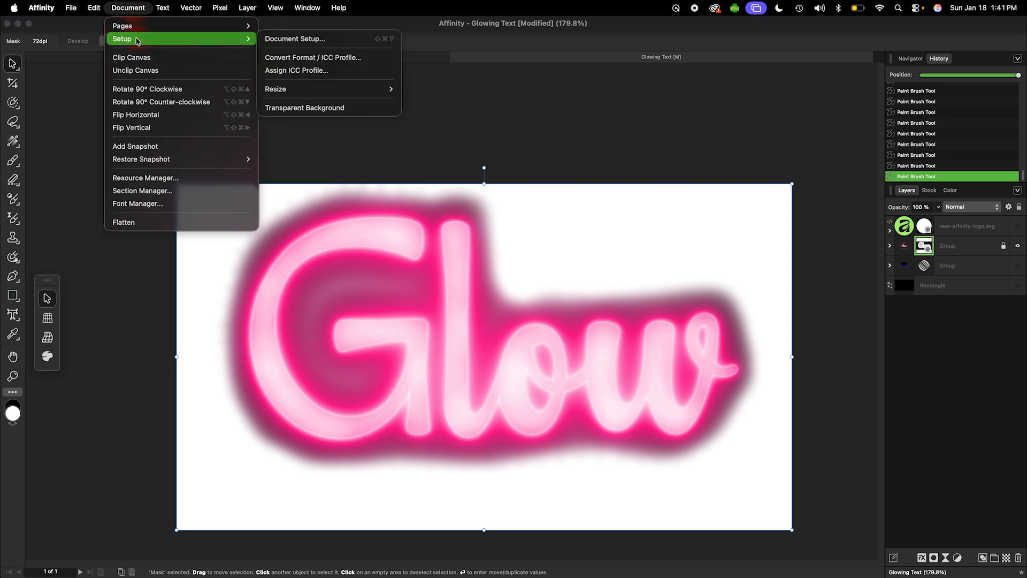
left_click(287, 109)
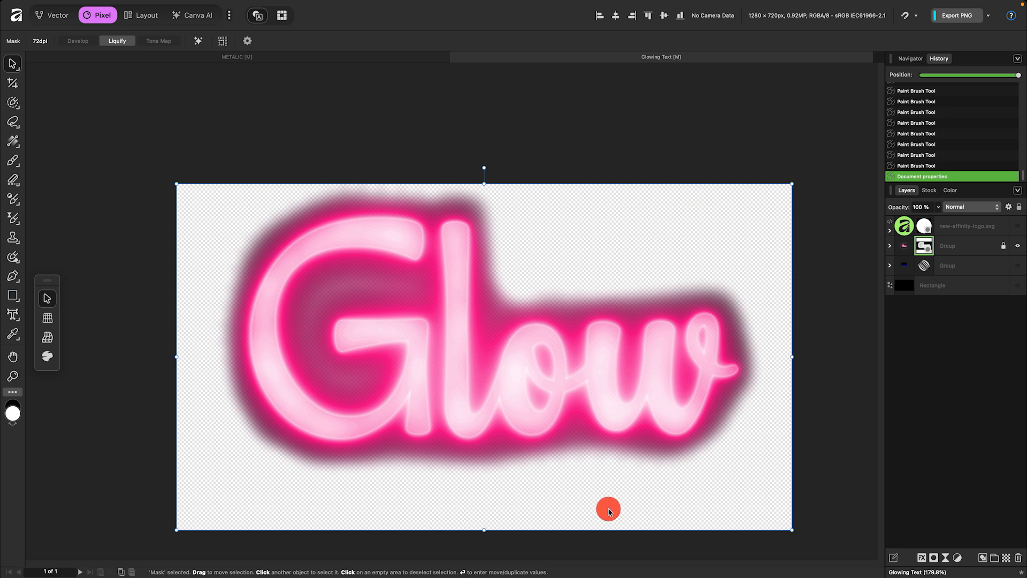
scroll(344, 363, "up", 5)
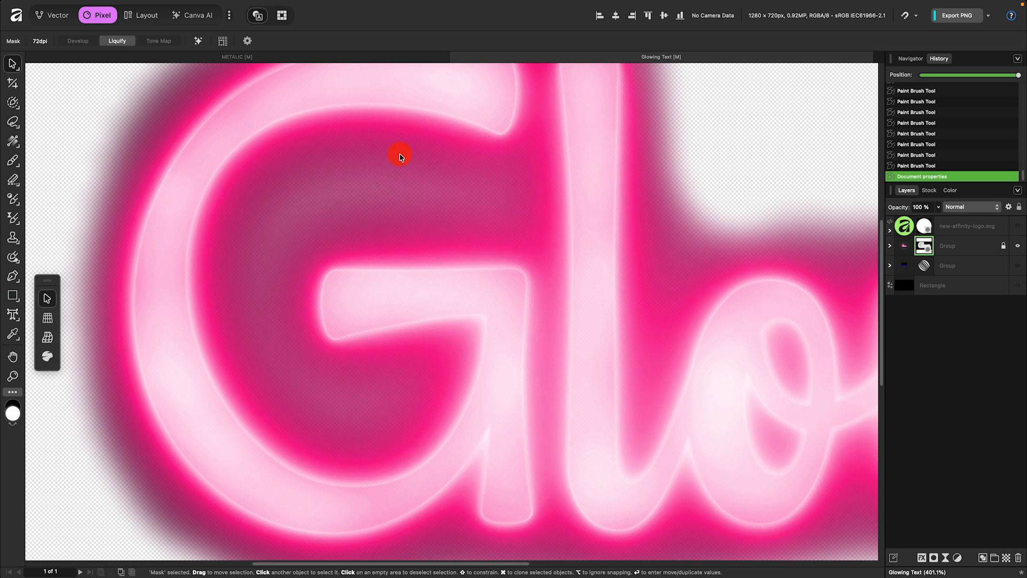
scroll(206, 368, "down", 3)
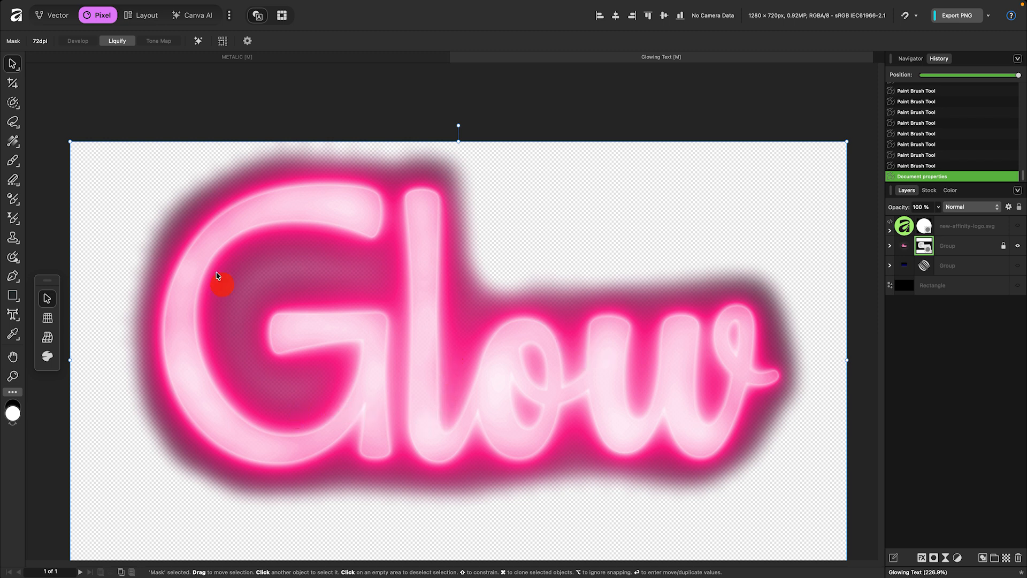
Set up an export with the PNG-HDR (PQ, Rec.2020, Full range) preset and the RGB 16-bit pixel format.
left_click(72, 8)
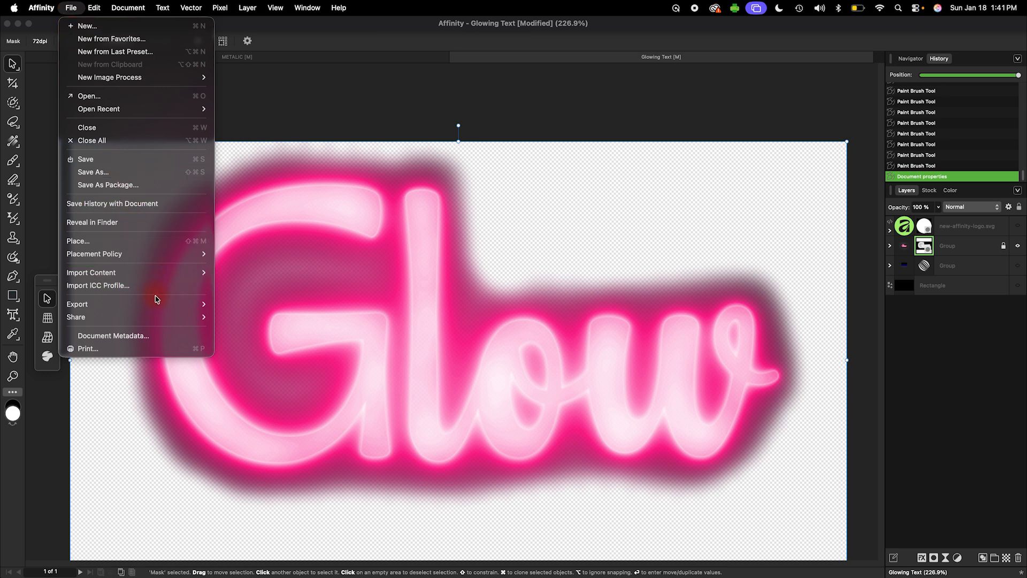
mouse_move(155, 303)
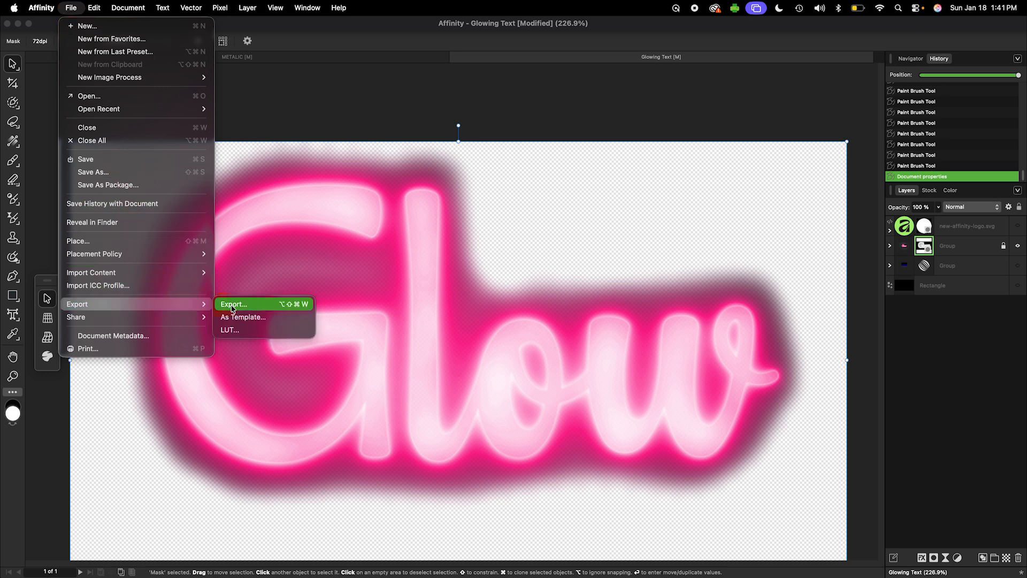
left_click(278, 303)
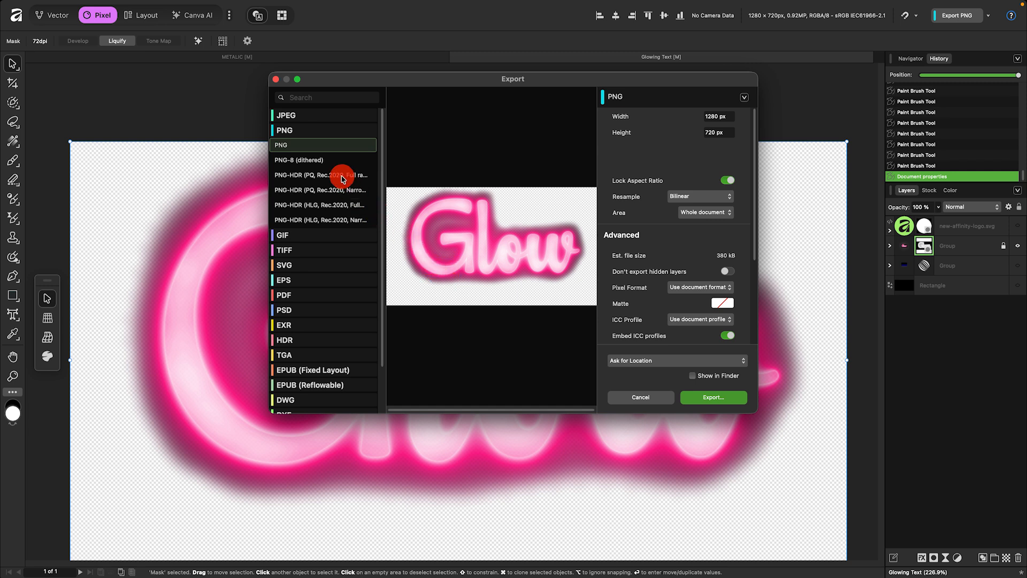
left_click(341, 176)
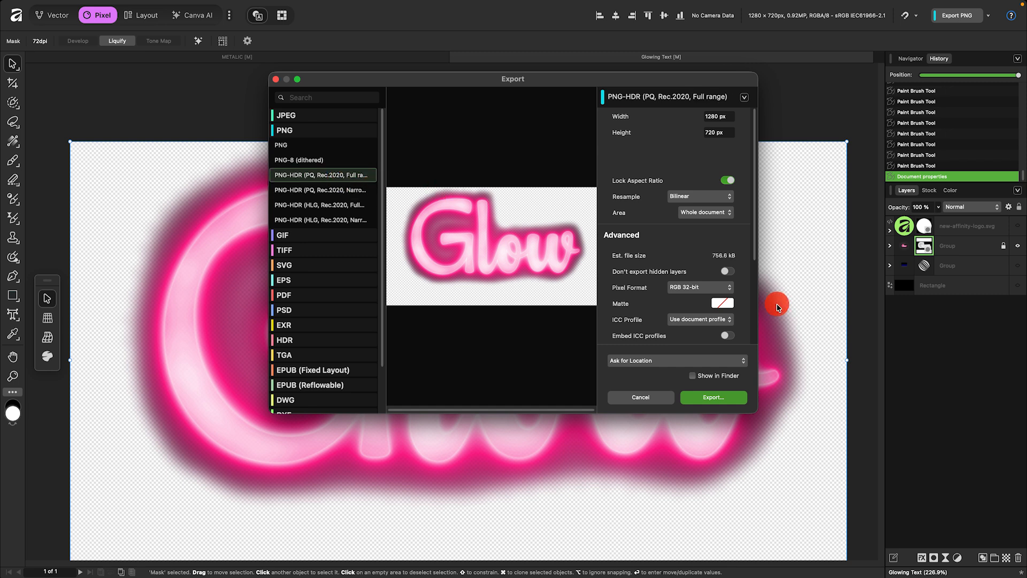
left_click(713, 287)
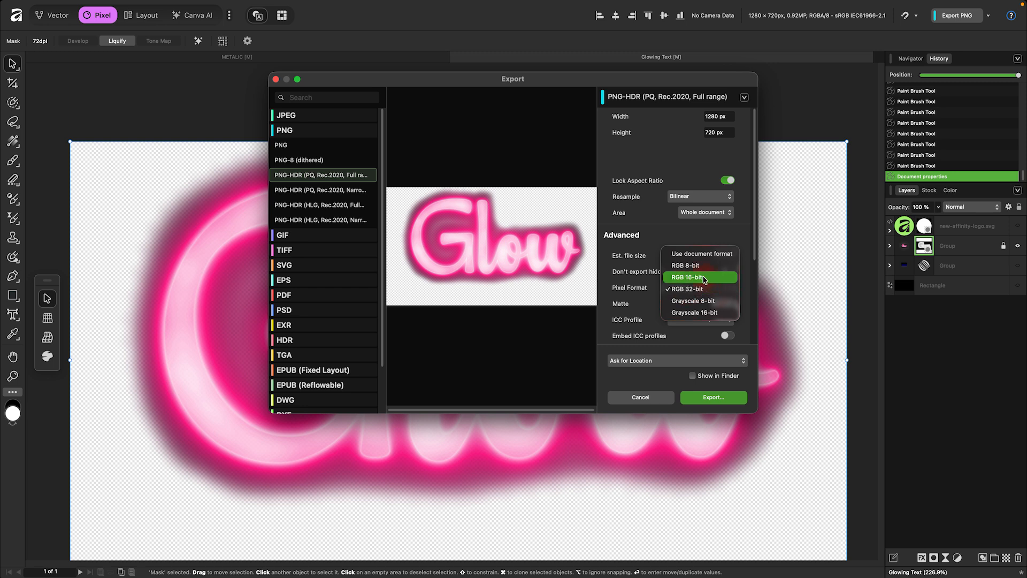
left_click(704, 277)
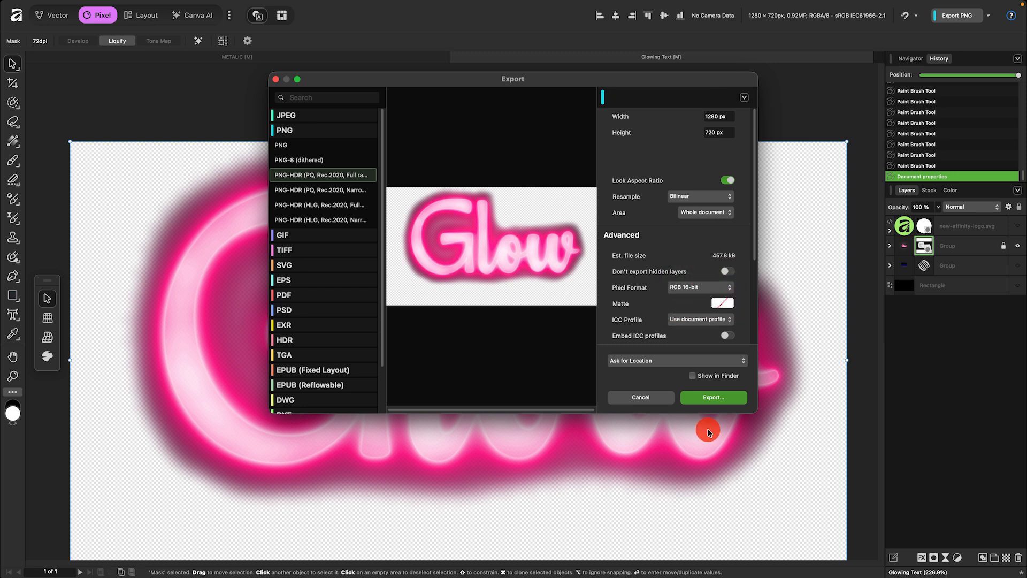